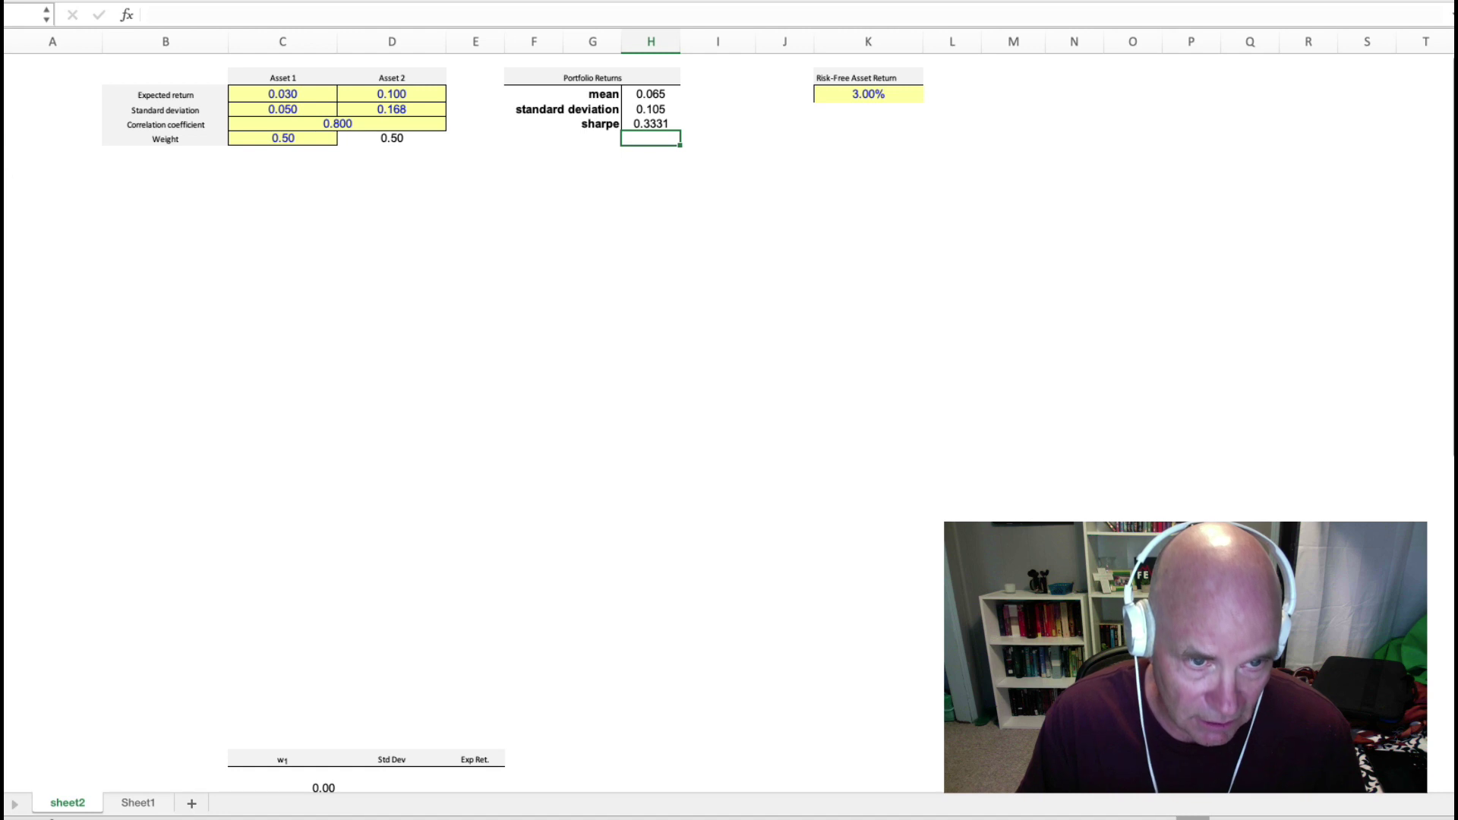
Delete the empty rows between the asset inputs and the w1, Std Dev and Exp Ret. table
{"action": "left_click", "coordinate": [1, 167]}
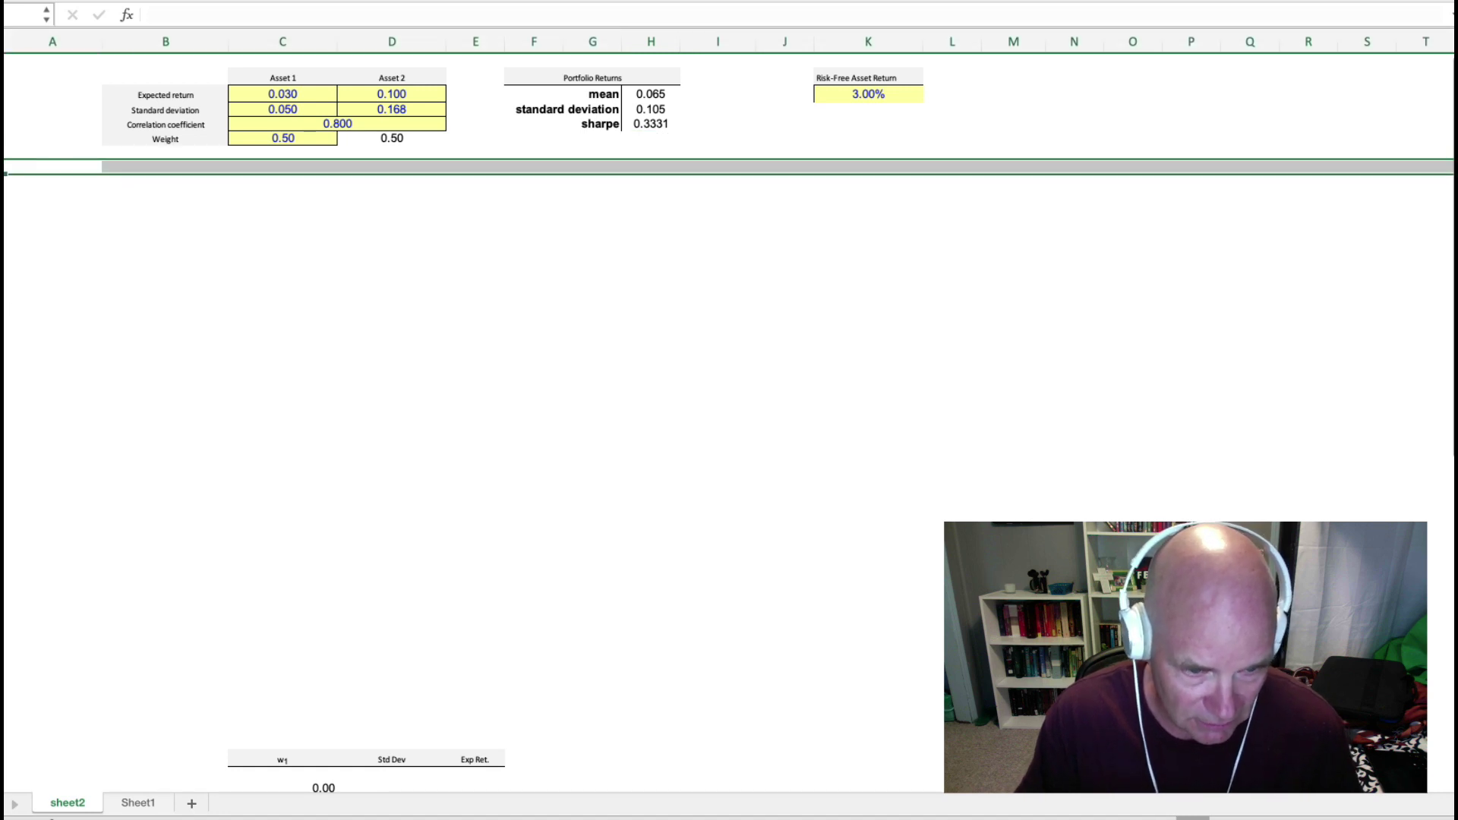
{"action": "left_click_drag", "start_coordinate": [2, 167], "coordinate": [3, 702]}
{"action": "right_click", "coordinate": [3, 693]}
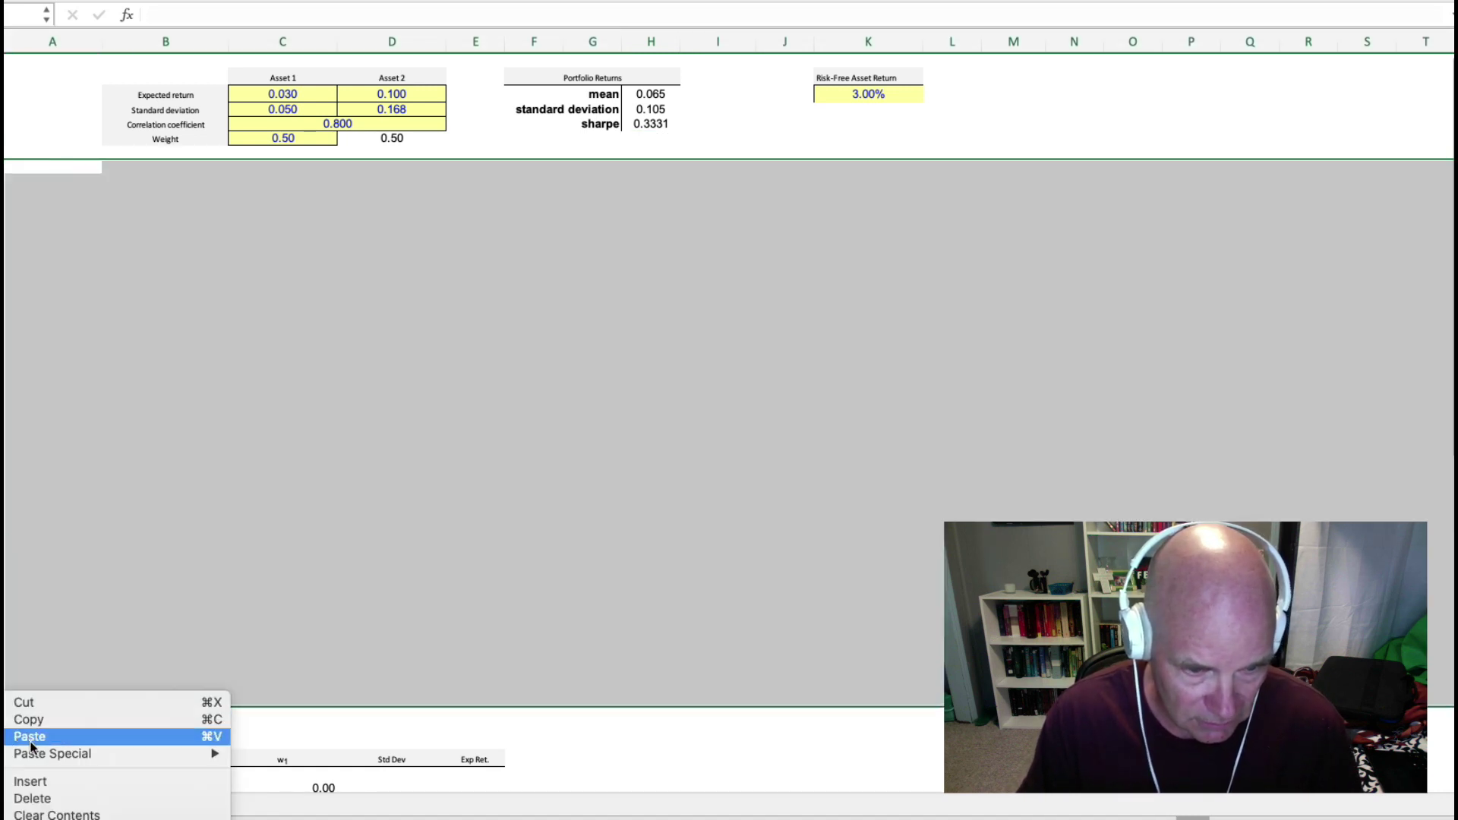
{"action": "left_click", "coordinate": [42, 799]}
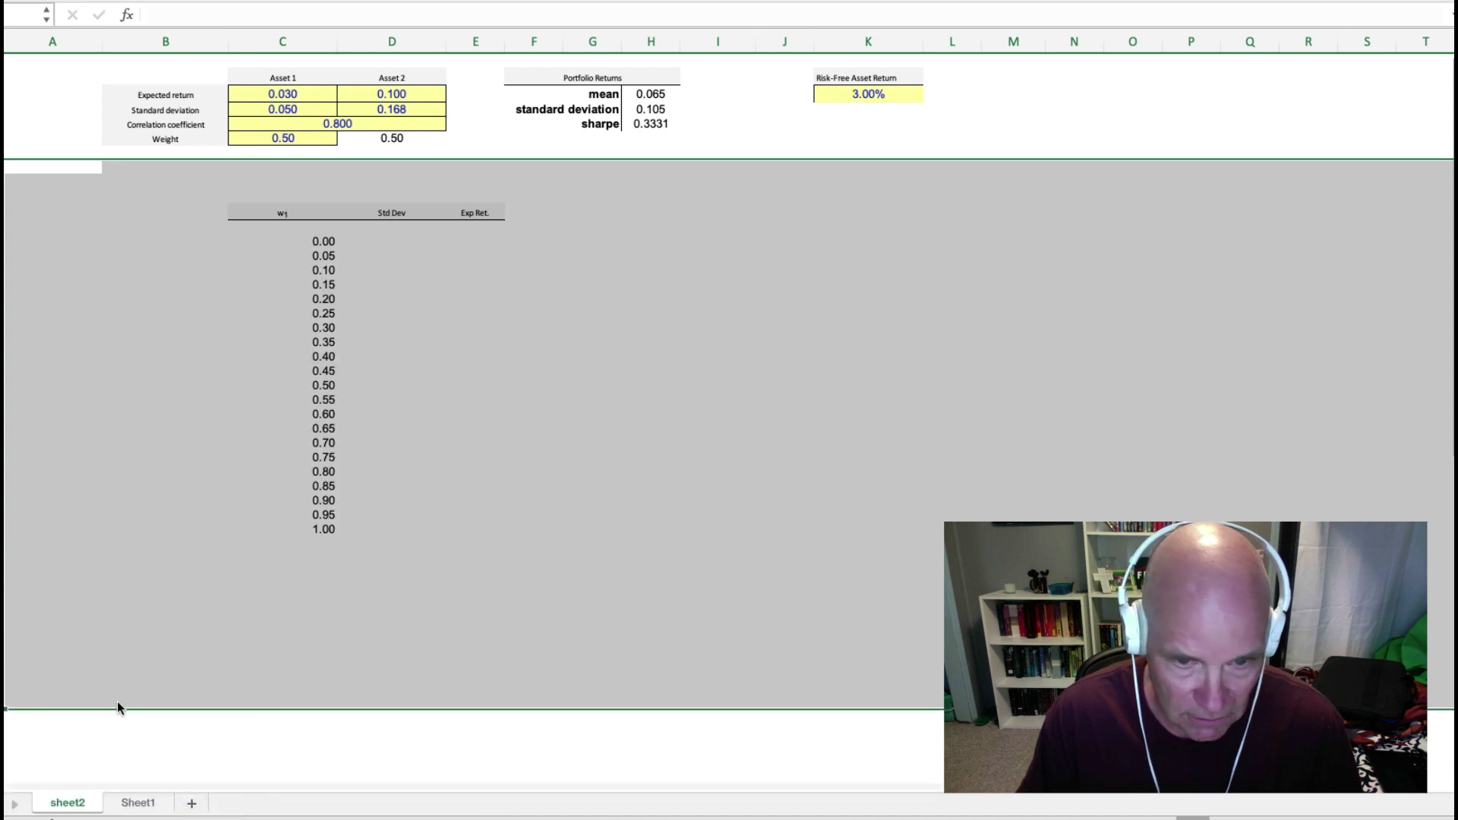
Link the blank cell directly below the Std Dev header to the portfolio standard deviation in H4
{"action": "left_click", "coordinate": [454, 249]}
{"action": "left_click", "coordinate": [316, 234]}
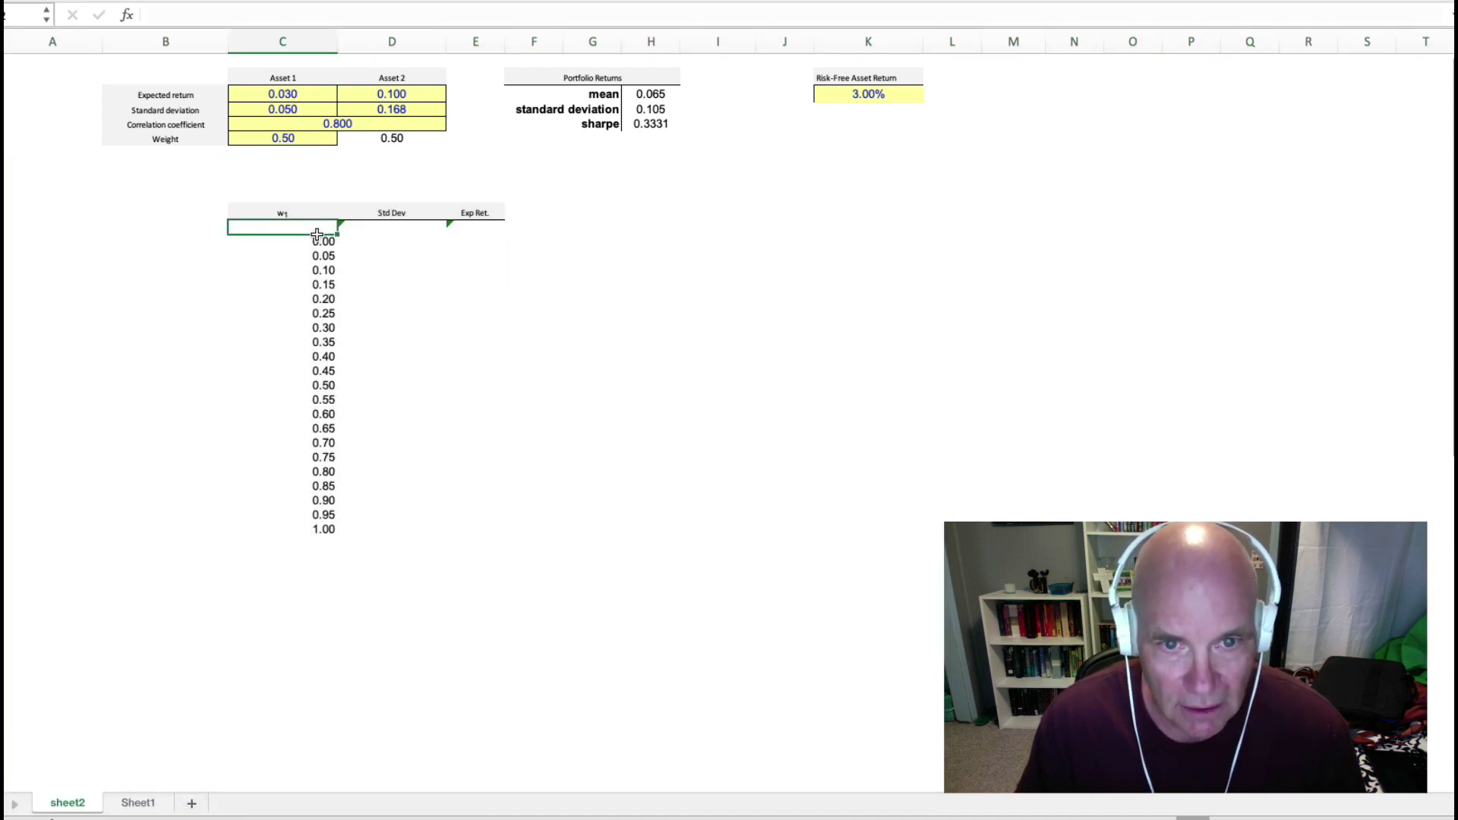
{"action": "left_click", "coordinate": [317, 239]}
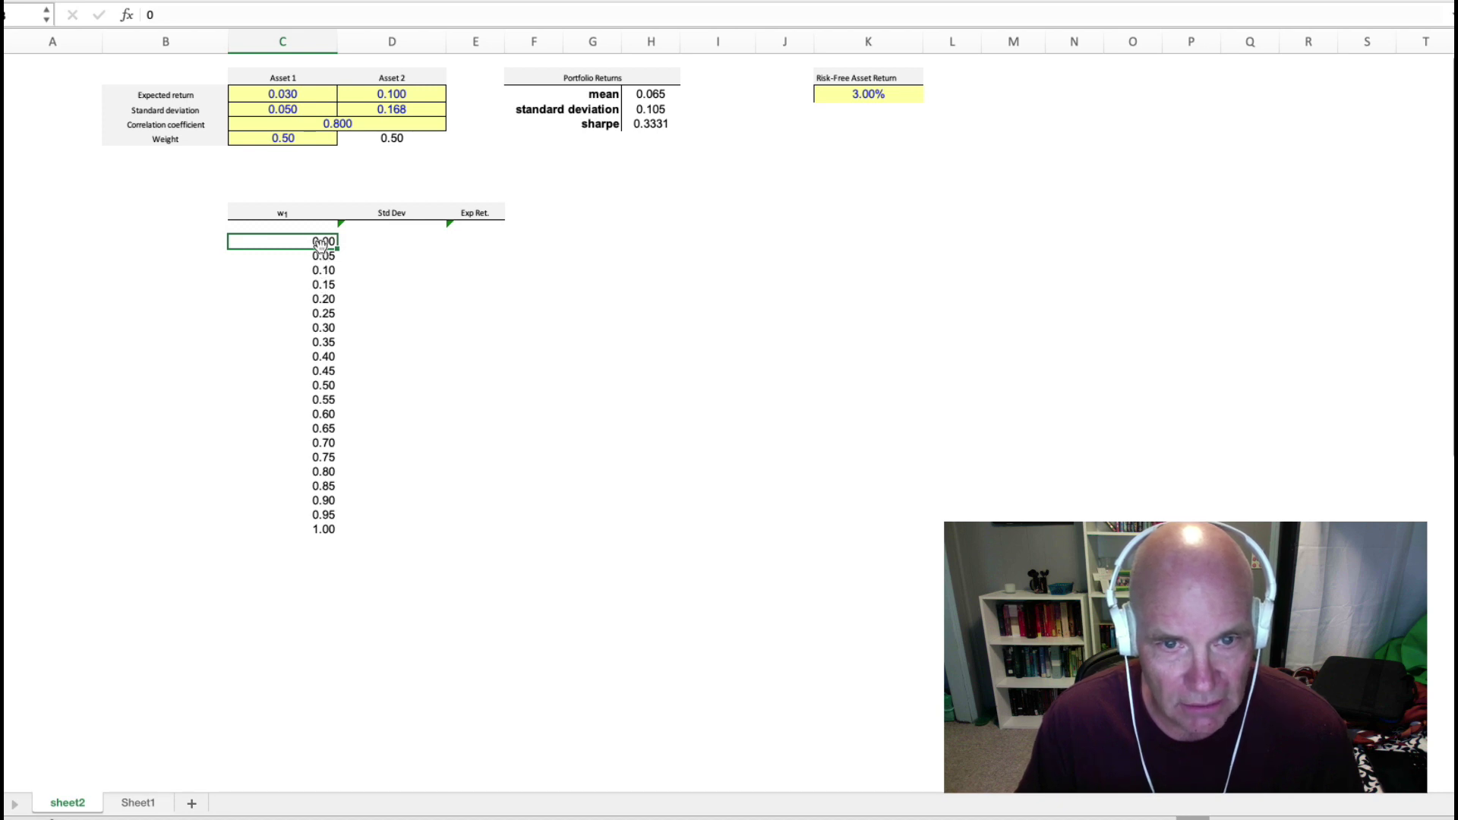
{"action": "left_click", "coordinate": [392, 229]}
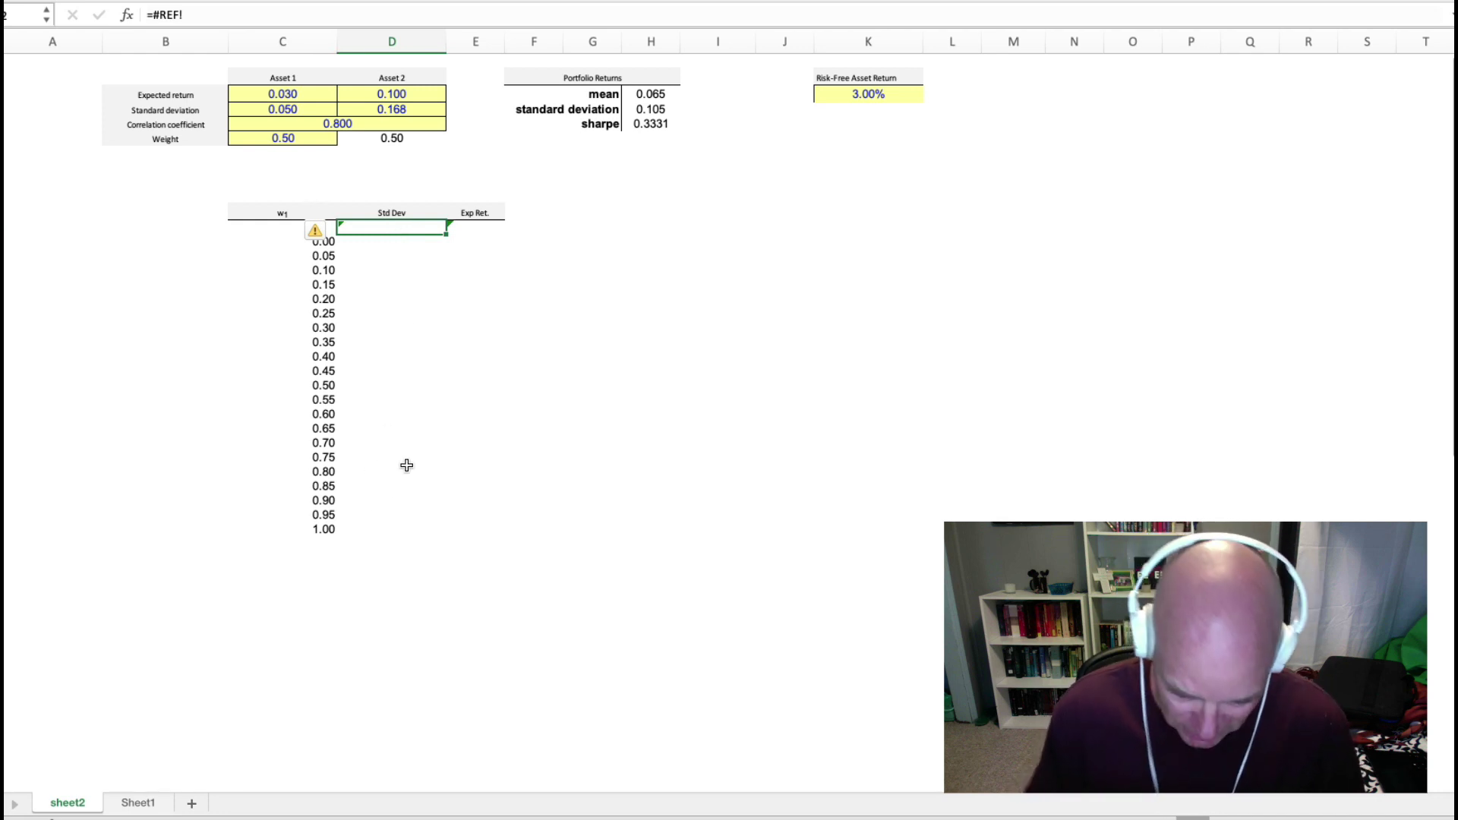
{"action": "type", "text": "="}
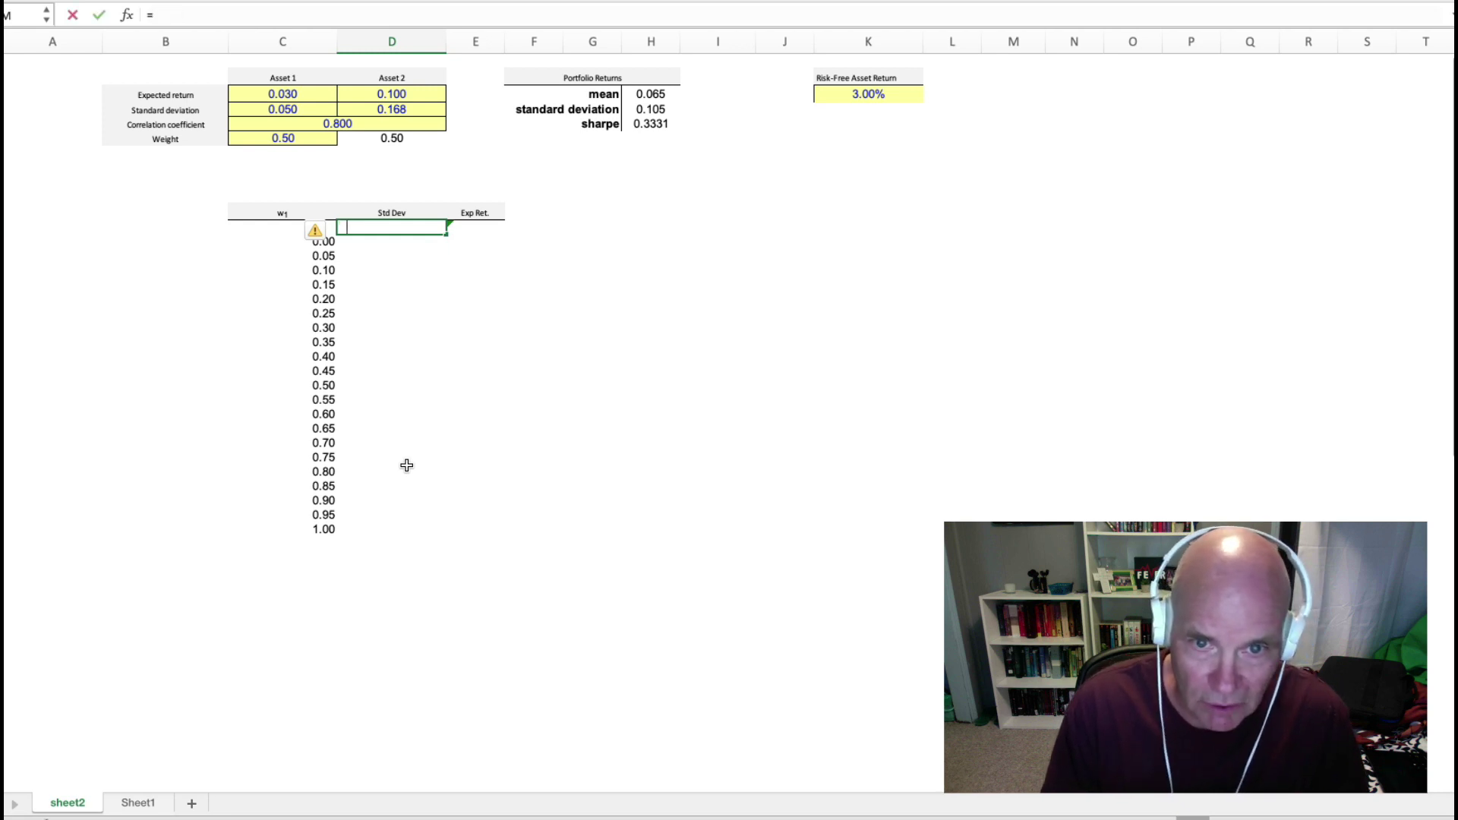
{"action": "left_click", "coordinate": [649, 109]}
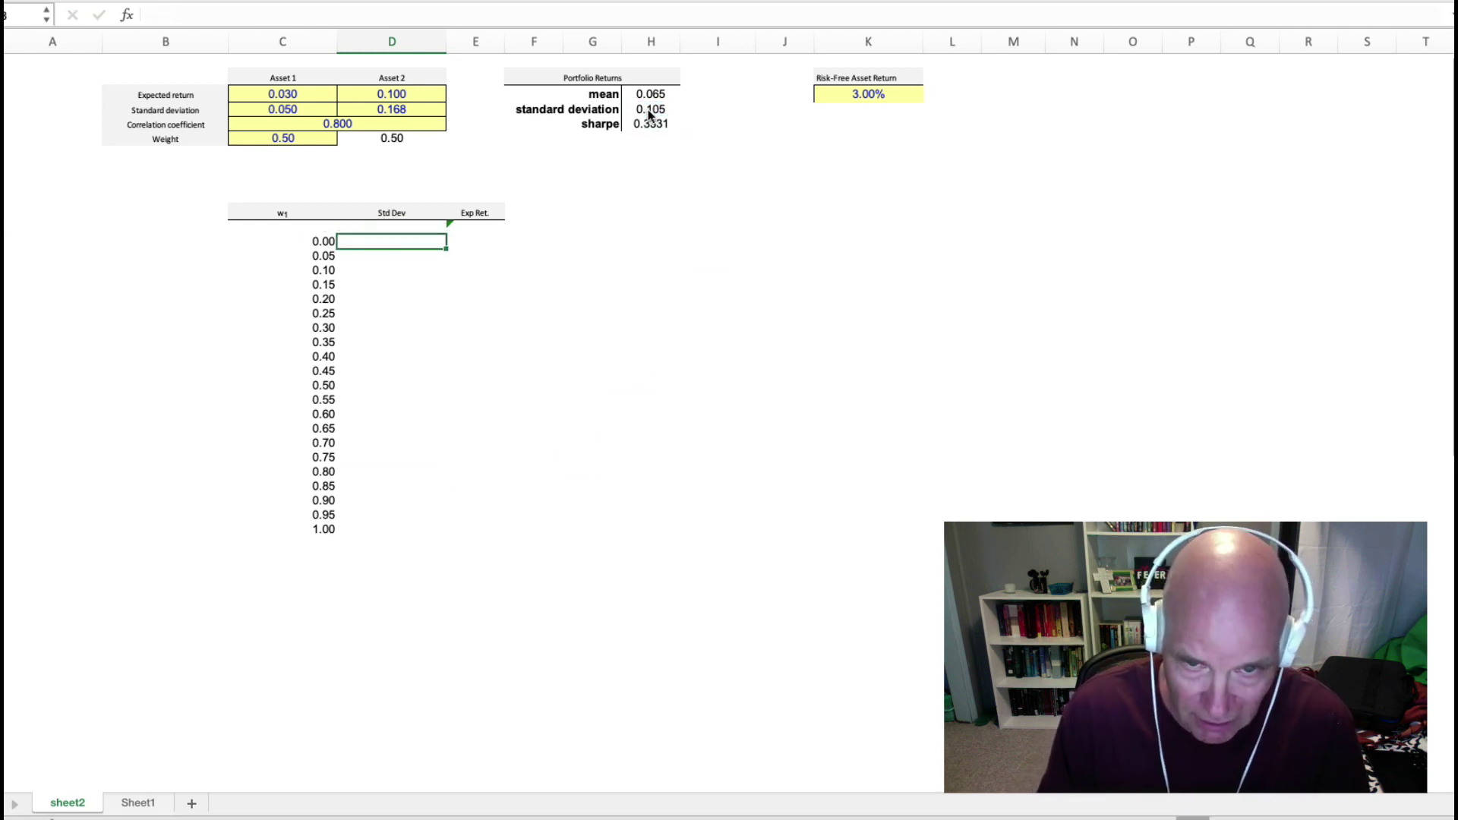
Link the blank cell directly below the Exp Ret. header to the portfolio mean in H3
{"action": "key", "text": "Tab"}
{"action": "type", "text": "="}
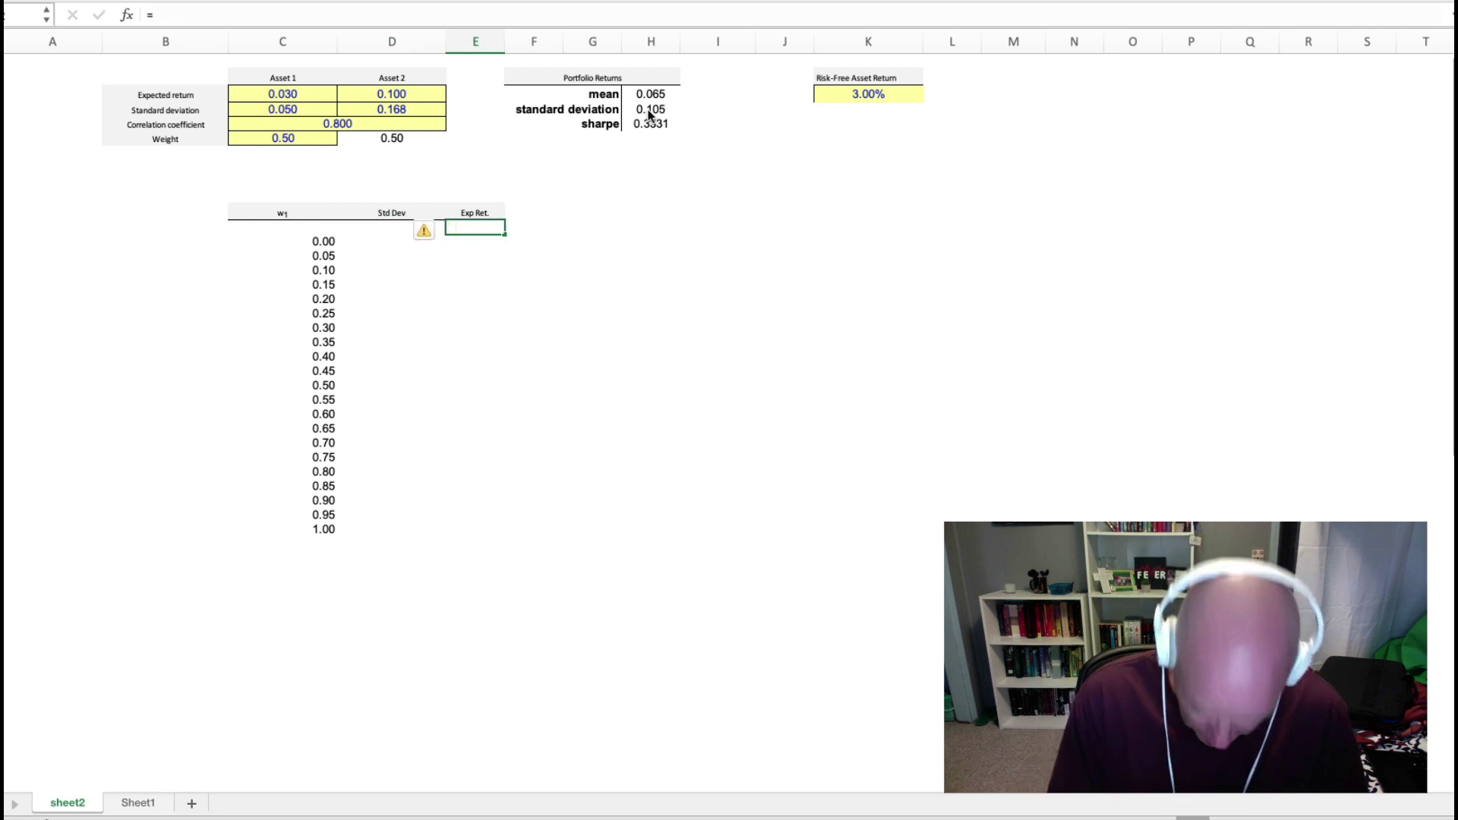
{"action": "left_click", "coordinate": [651, 94]}
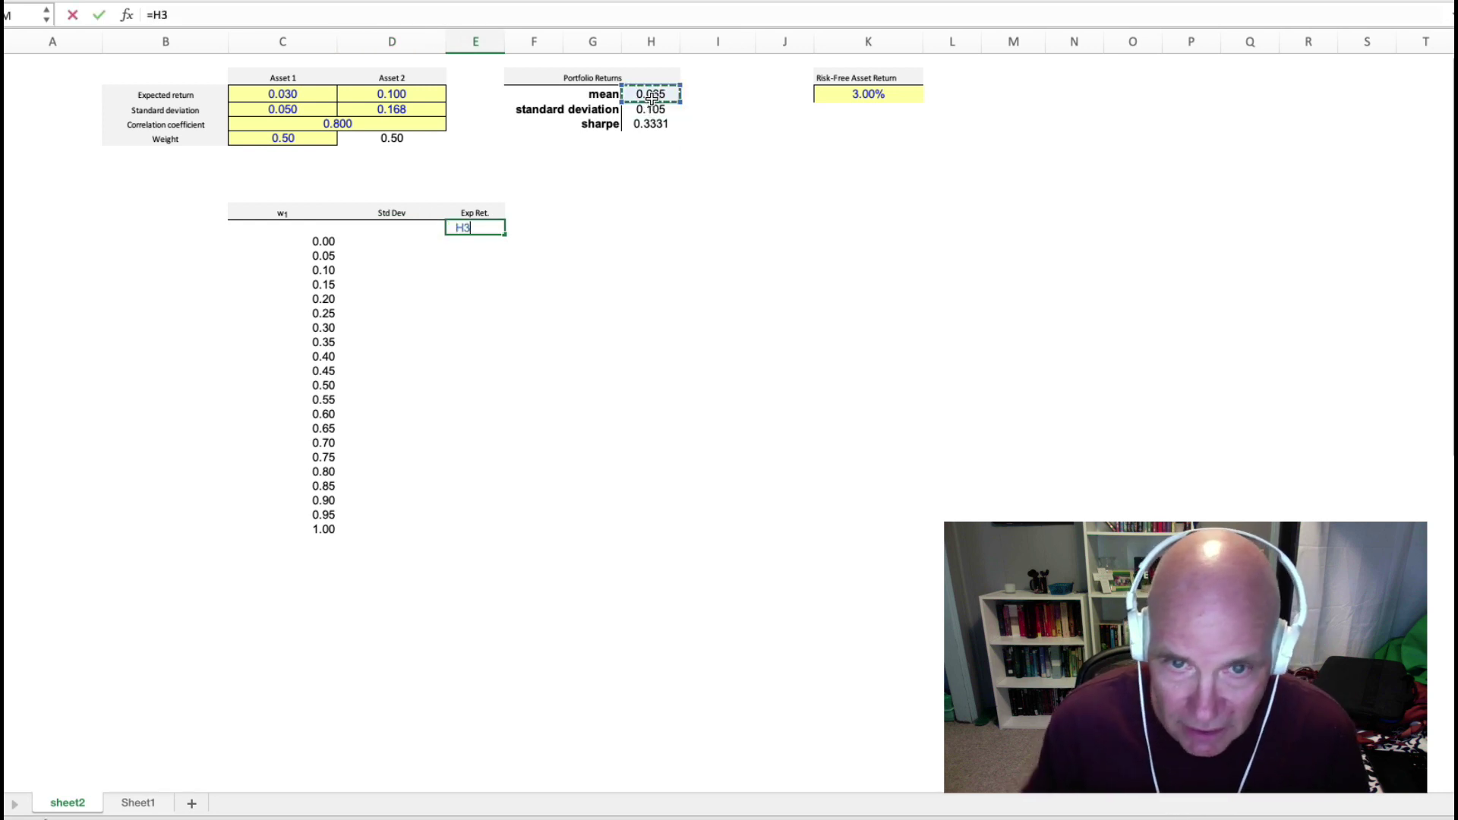
{"action": "key", "text": "Return"}
Create a one-variable data table over C12:E33 with the Asset 1 weight, C6, as its column input cell
{"action": "key", "text": "Up"}
{"action": "key", "text": "Left"}
{"action": "key", "text": "Left"}
{"action": "key", "text": "Right"}
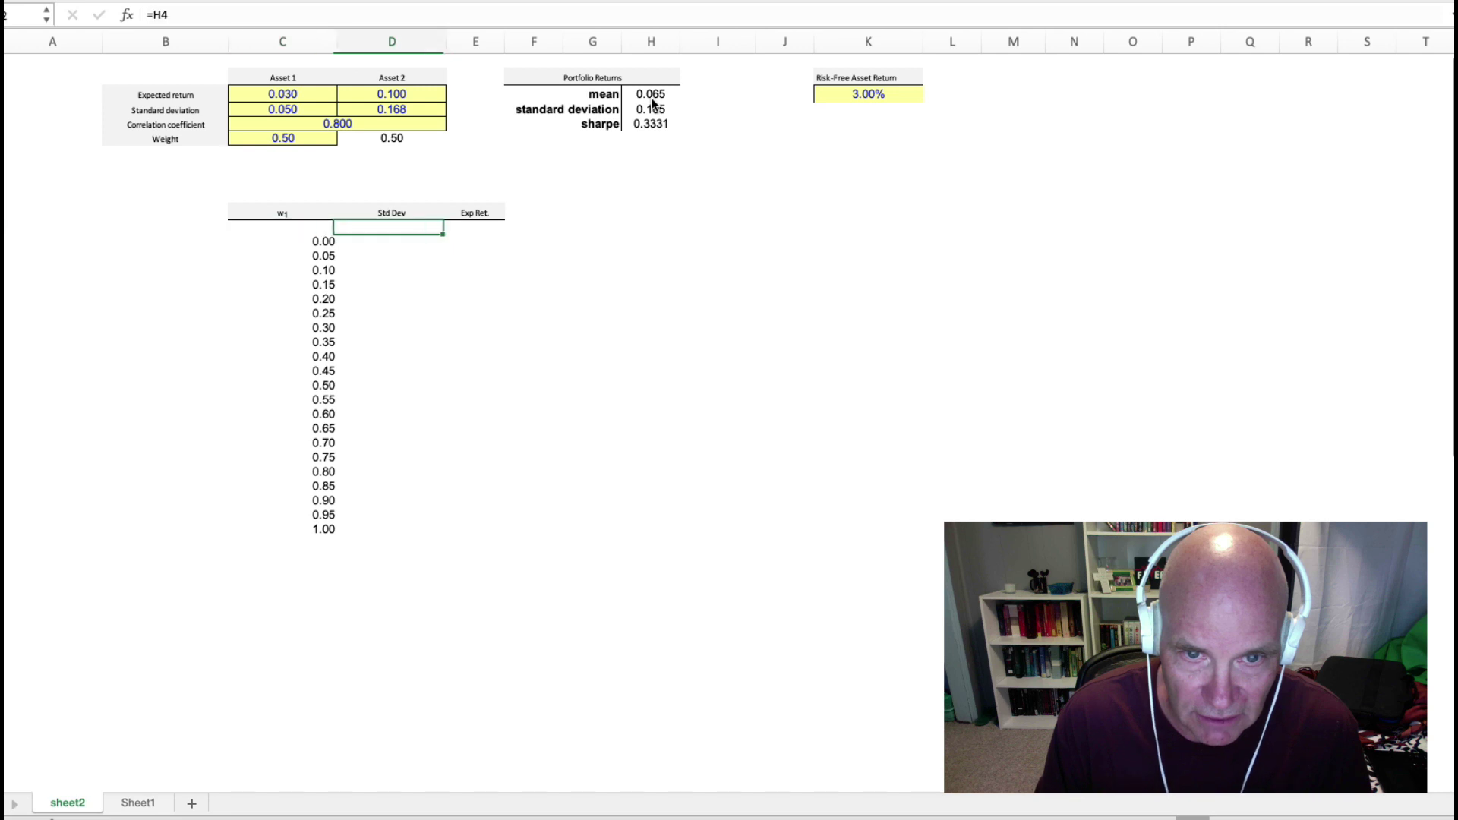
{"action": "key", "text": "Left"}
{"action": "key", "text": "shift+Down"}
{"action": "key", "text": "shift+Down"}
{"action": "key", "text": "shift+Down"}
{"action": "key", "text": "shift+Down"}
{"action": "key", "text": "shift+Down"}
{"action": "key", "text": "shift+Down"}
{"action": "key", "text": "shift+Down"}
{"action": "key", "text": "shift+Down"}
{"action": "key", "text": "shift+Down"}
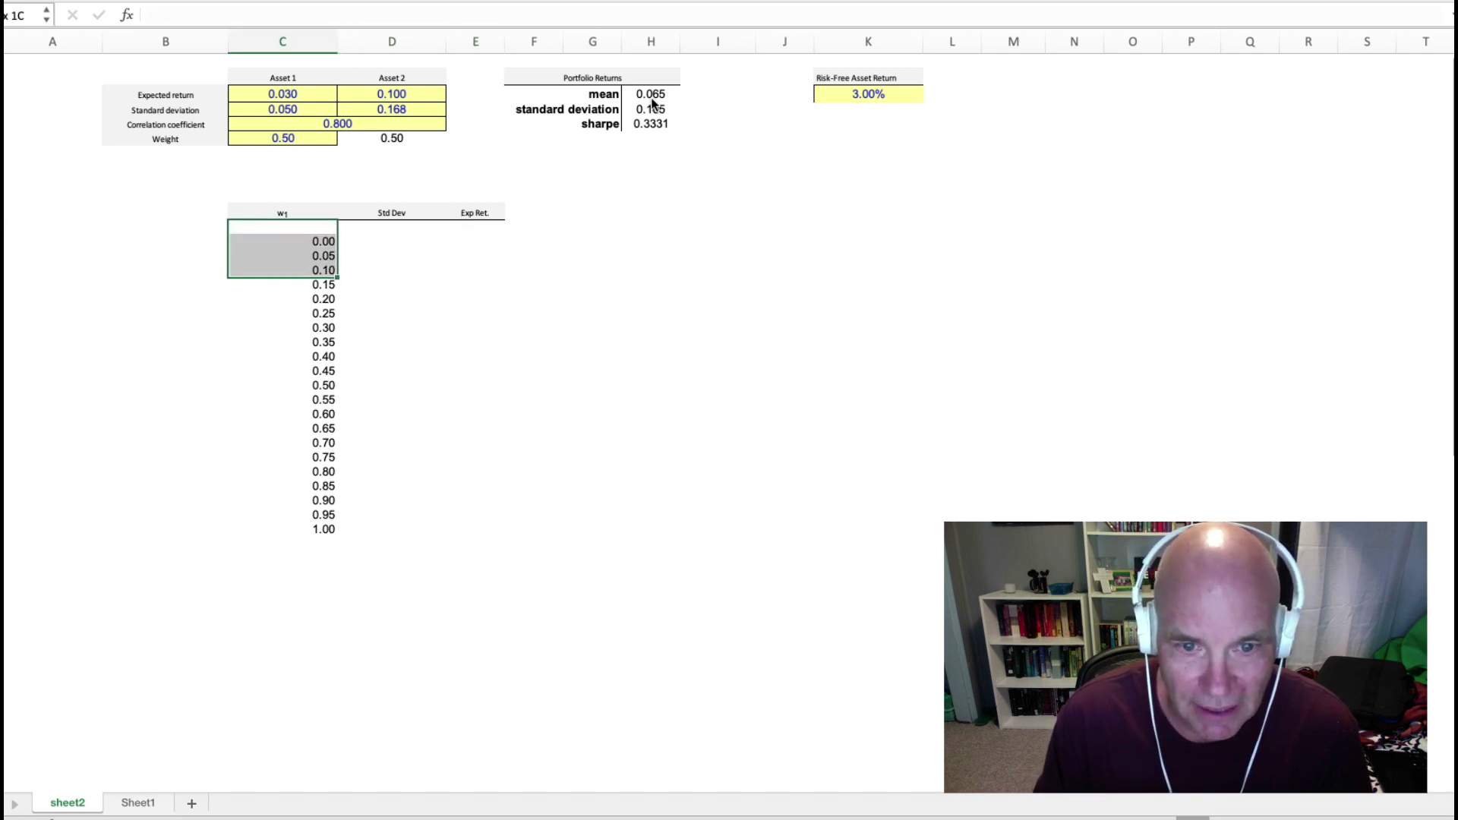
{"action": "key", "text": "shift+Down"}
{"action": "key", "text": "shift+Down"}
{"action": "key", "text": "shift+Down"}
{"action": "key", "text": "shift+Down"}
{"action": "key", "text": "shift+Down"}
{"action": "key", "text": "shift+Down"}
{"action": "key", "text": "shift+Down"}
{"action": "key", "text": "shift+Down"}
{"action": "key", "text": "shift+Down"}
{"action": "key", "text": "shift+Down"}
{"action": "key", "text": "shift+Down"}
{"action": "key", "text": "shift+Down"}
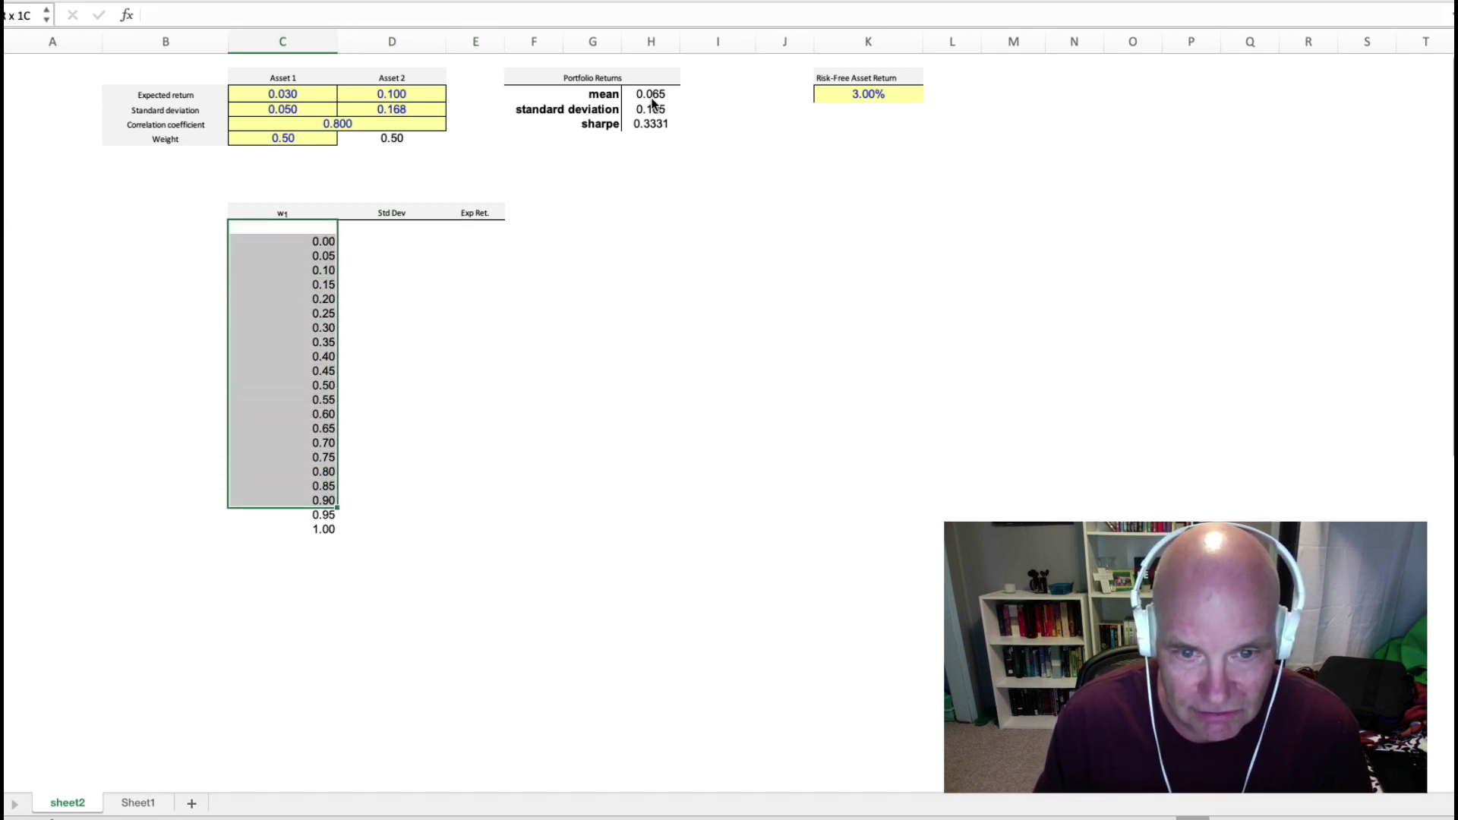
{"action": "key", "text": "shift+Right"}
{"action": "key", "text": "shift+Right"}
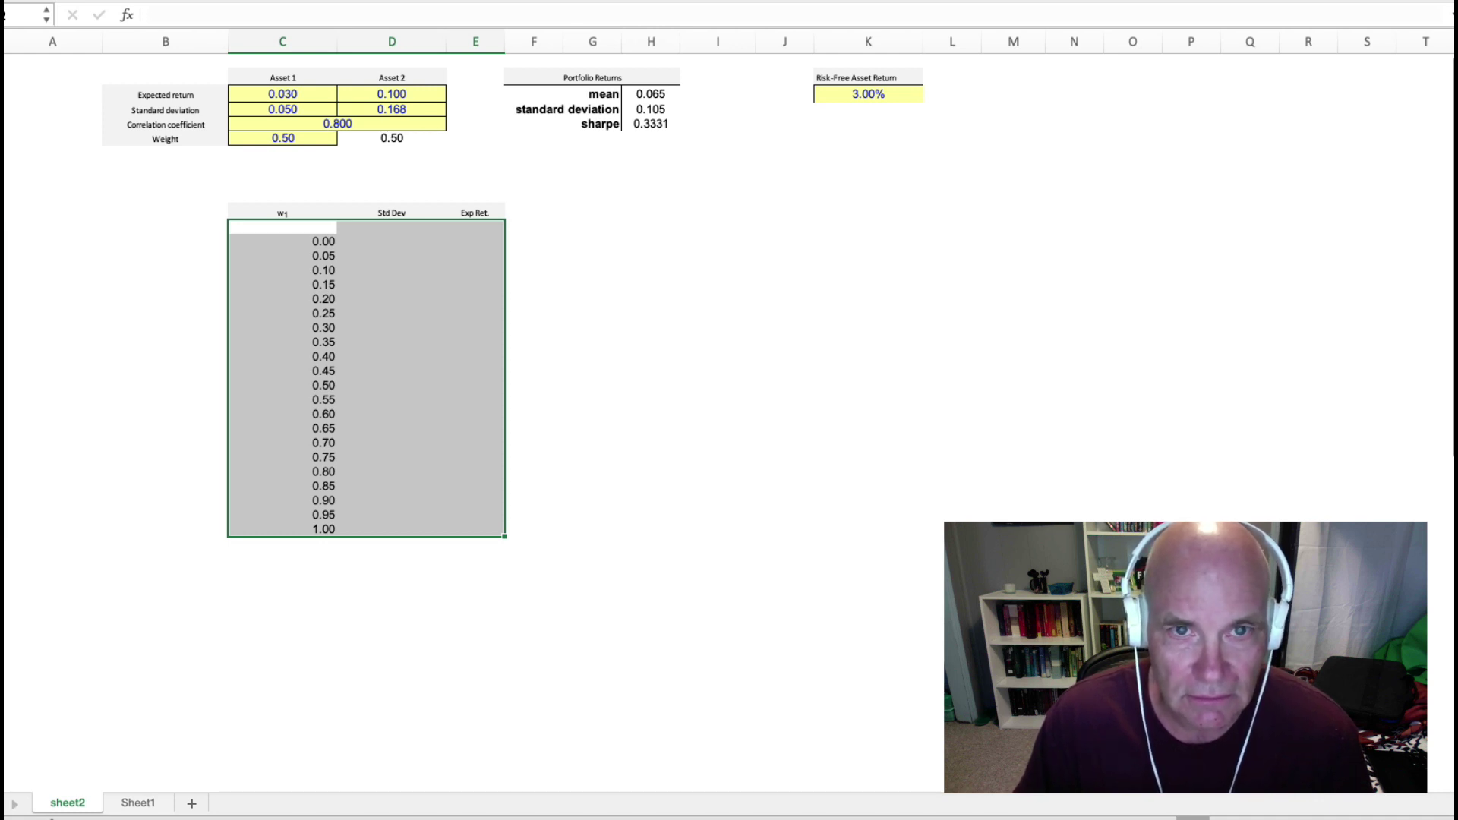
{"action": "key", "text": "alt+super+r"}
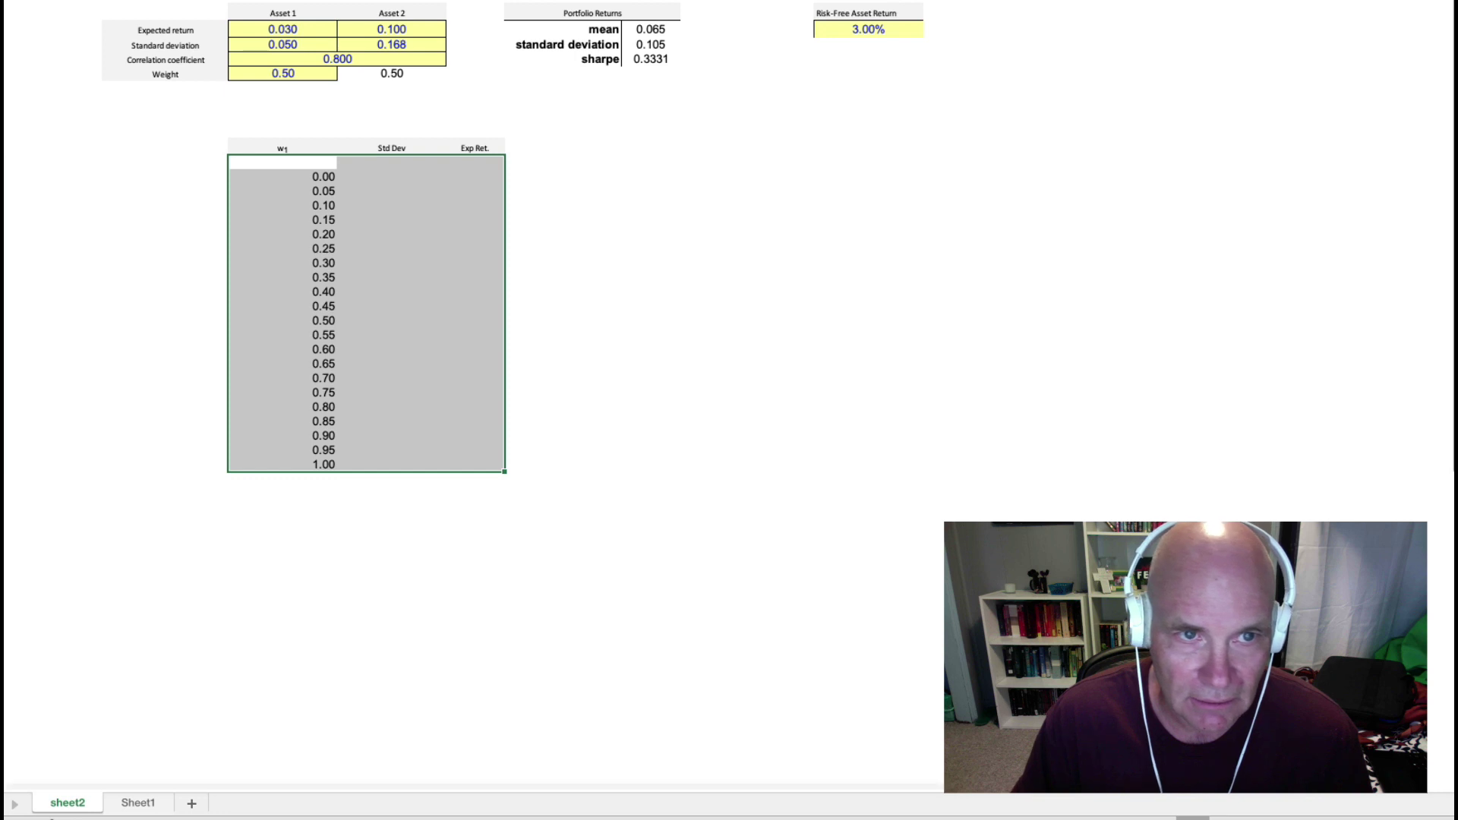
{"action": "key", "text": "alt+super+r"}
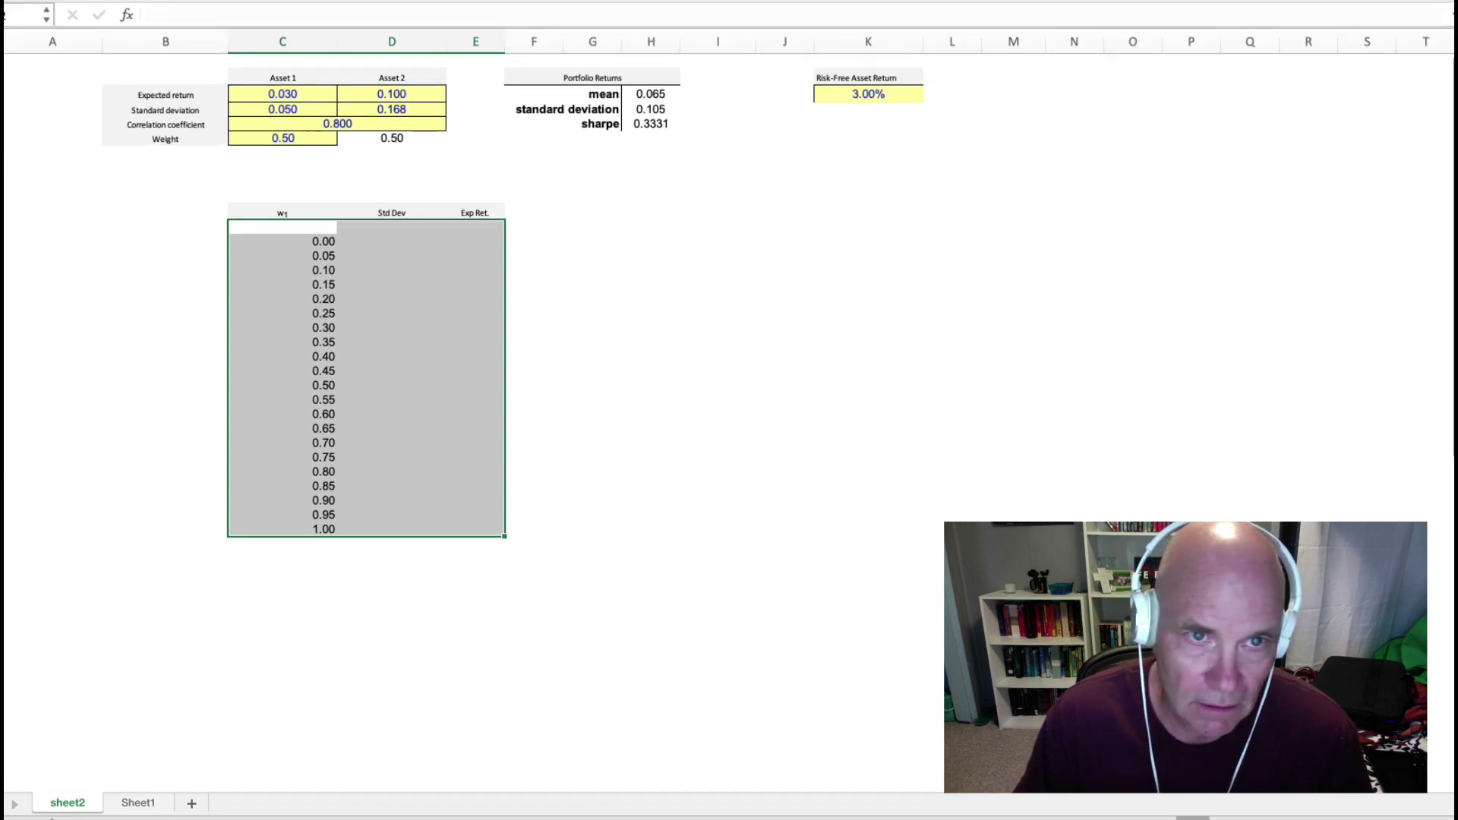
{"action": "left_click_drag", "start_coordinate": [475, 0], "coordinate": [518, 22]}
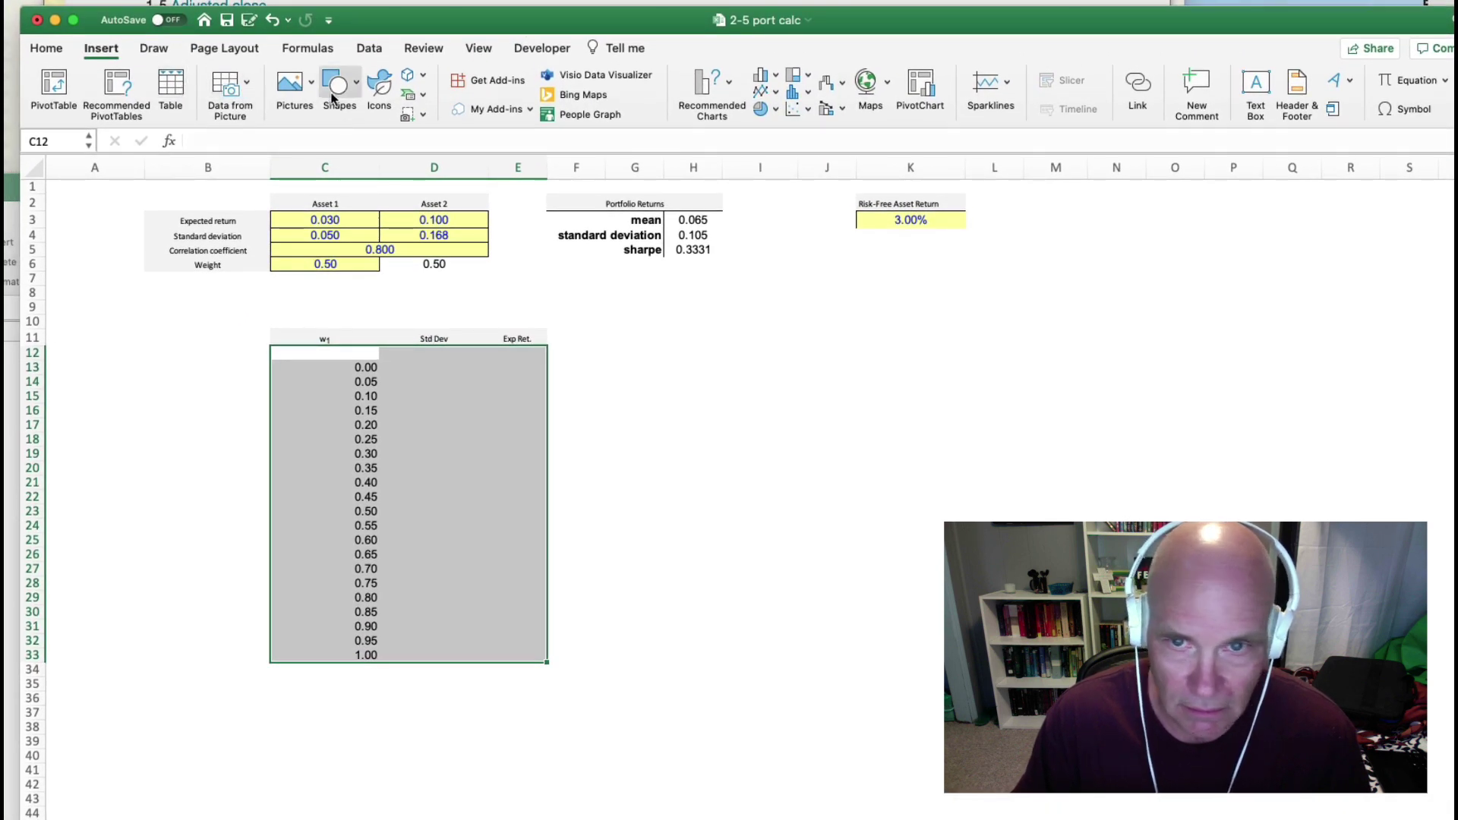
{"action": "left_click", "coordinate": [370, 48]}
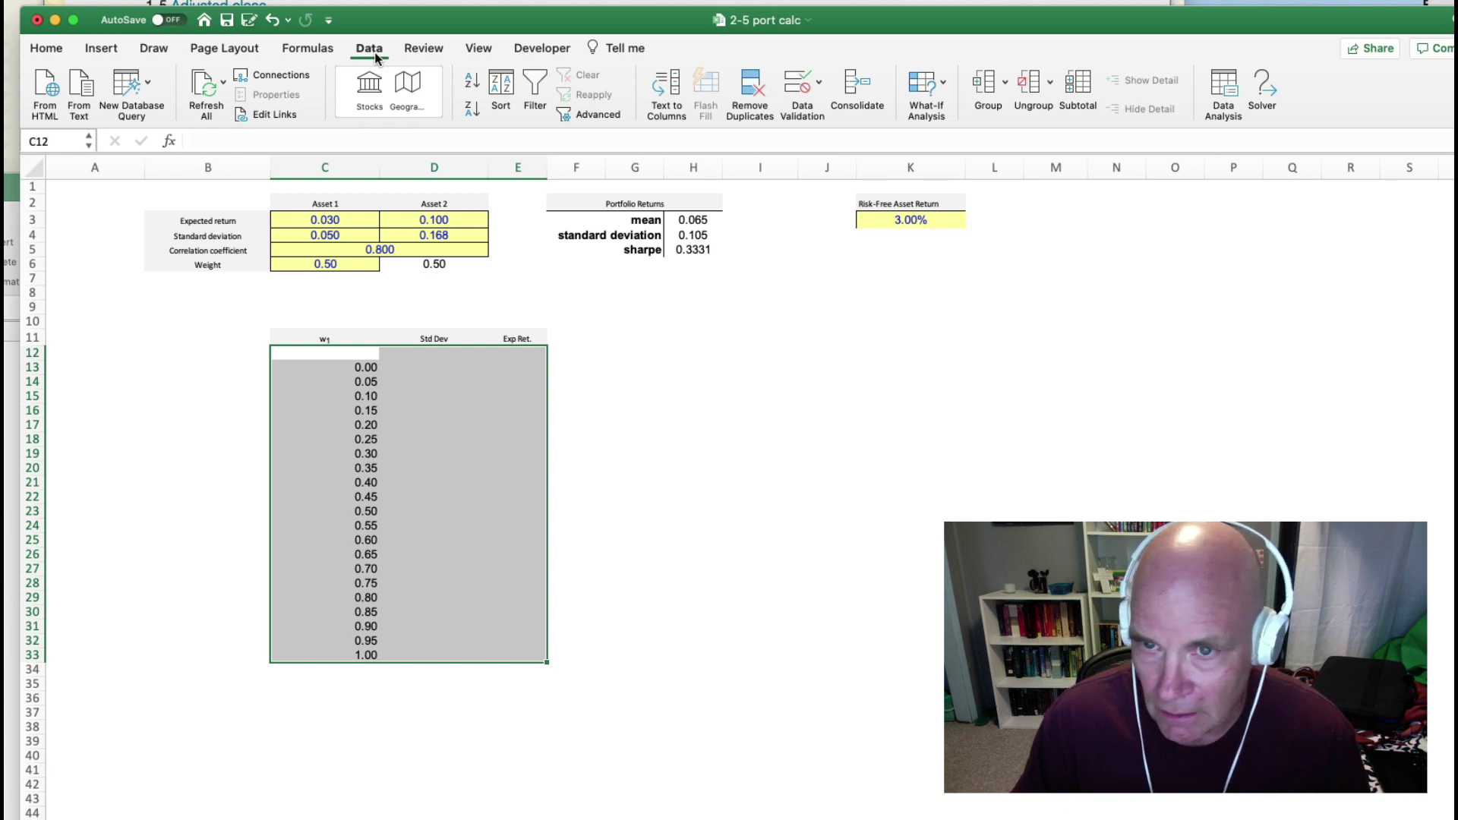
{"action": "left_click", "coordinate": [944, 92]}
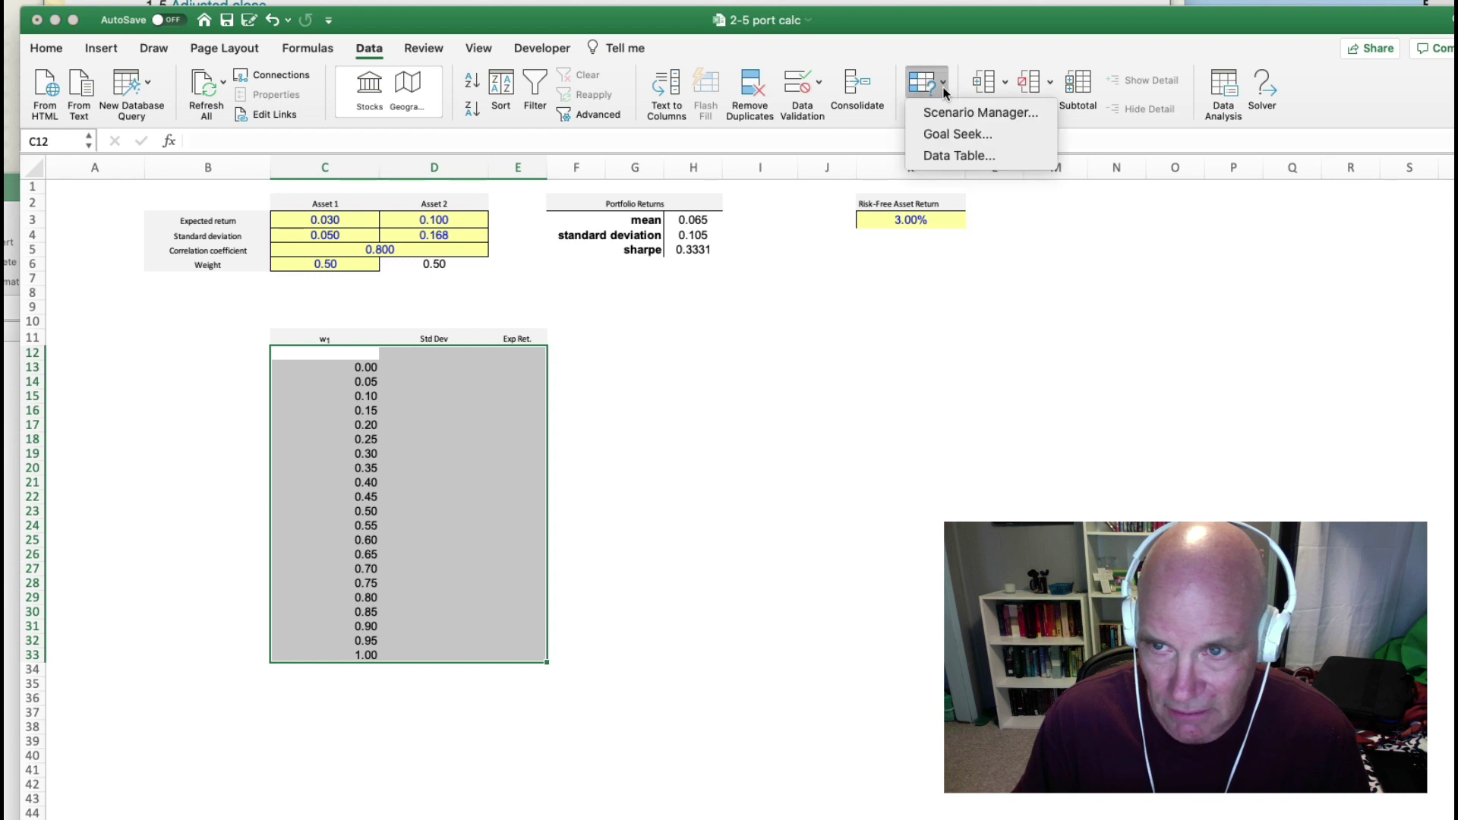
{"action": "left_click", "coordinate": [958, 156]}
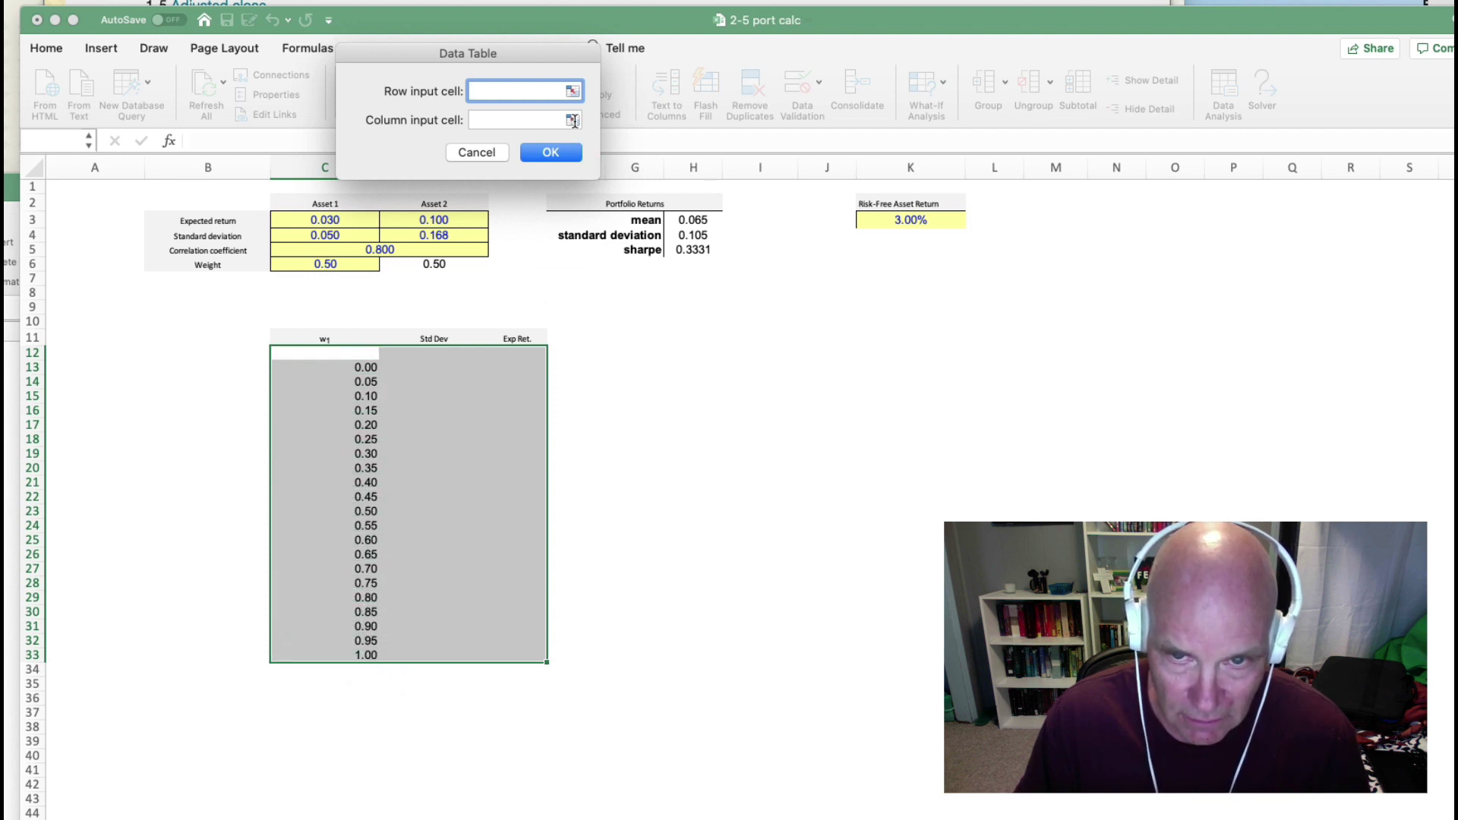
{"action": "left_click", "coordinate": [571, 120]}
{"action": "left_click", "coordinate": [354, 265]}
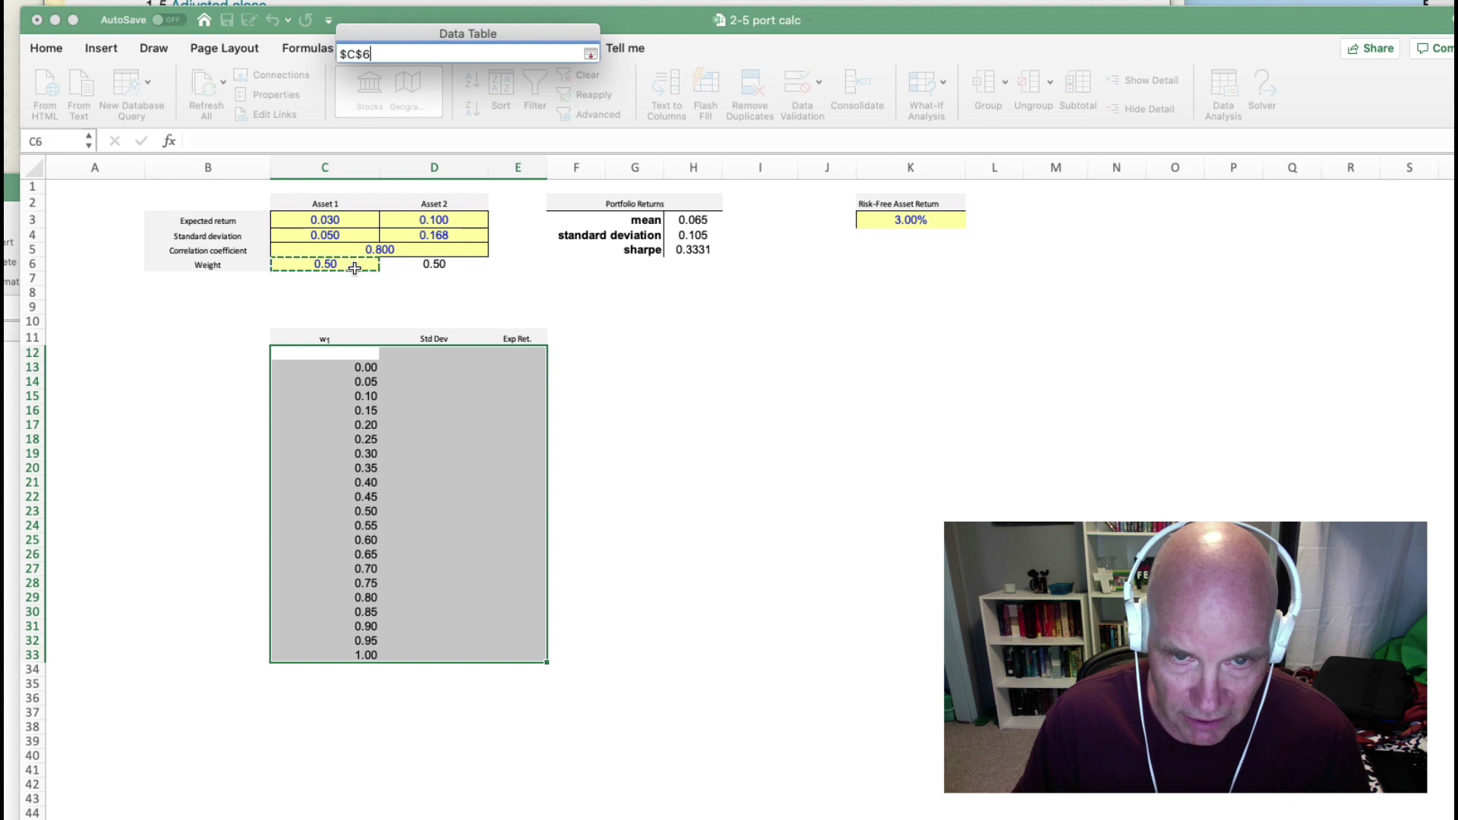
{"action": "left_click", "coordinate": [590, 55]}
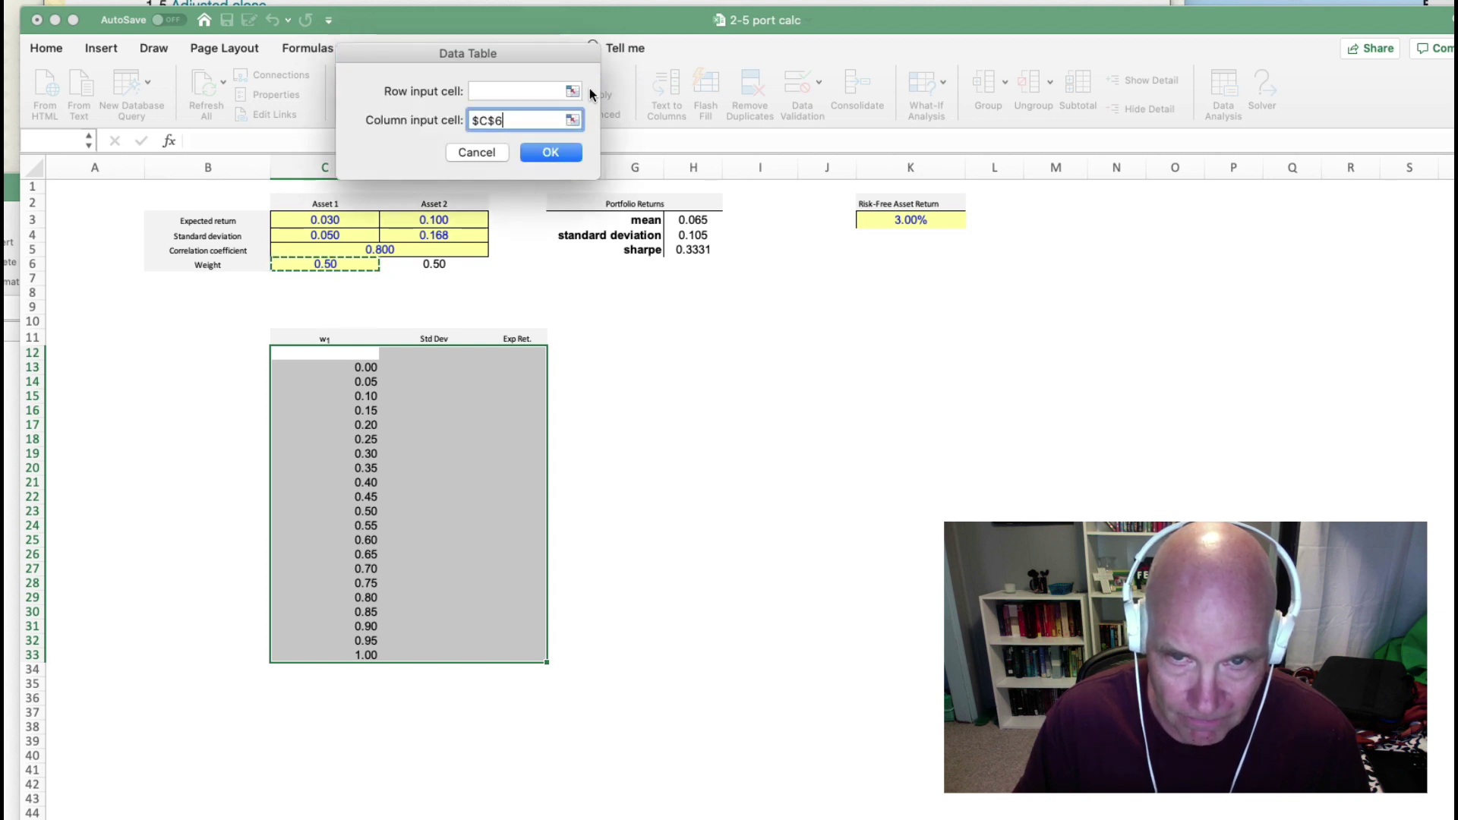
{"action": "left_click", "coordinate": [550, 153]}
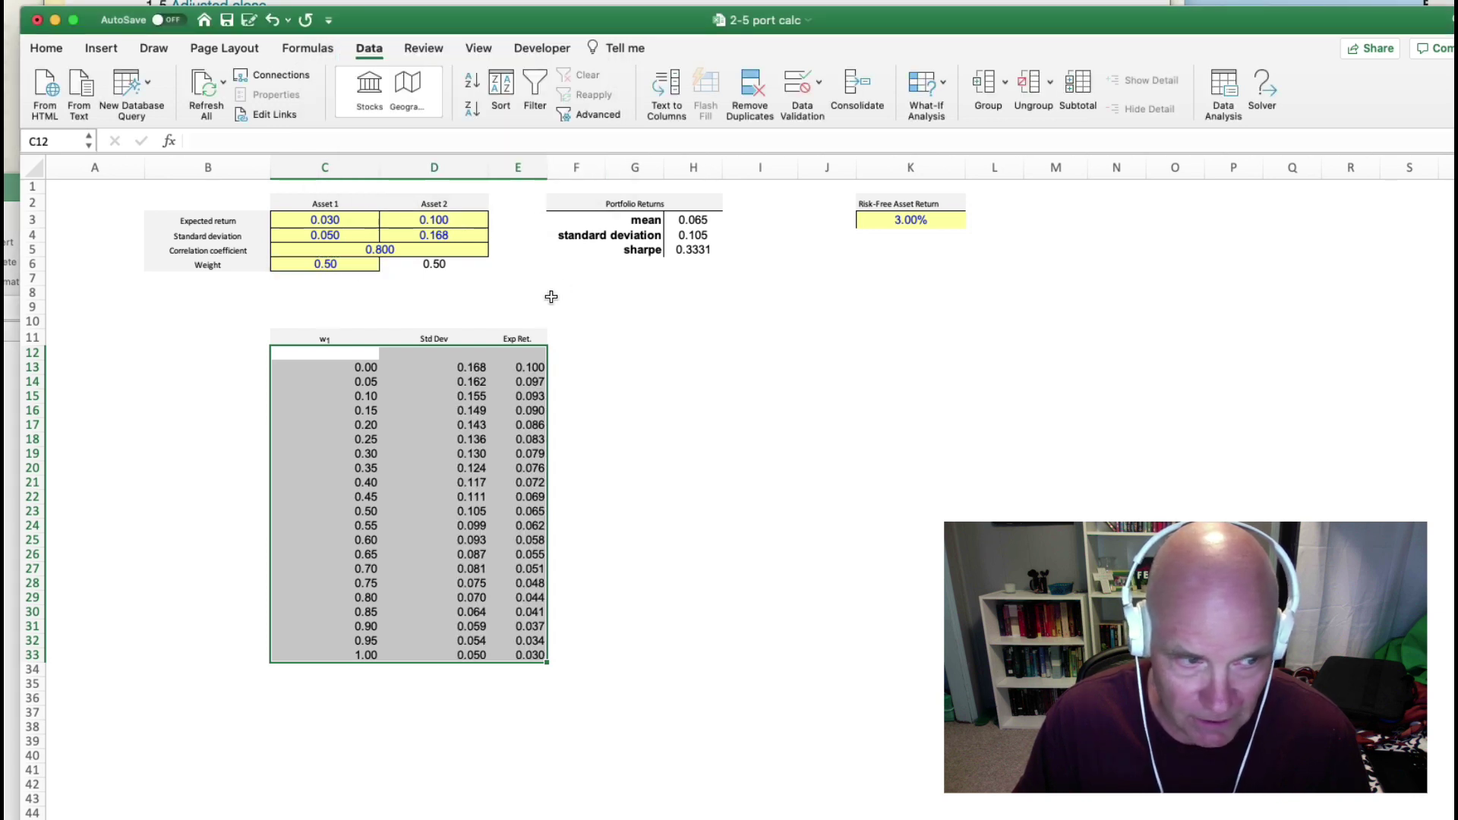
Check the data table's standard deviation cells for weights 0.00 and 1.00 against the asset inputs
{"action": "left_click", "coordinate": [474, 369]}
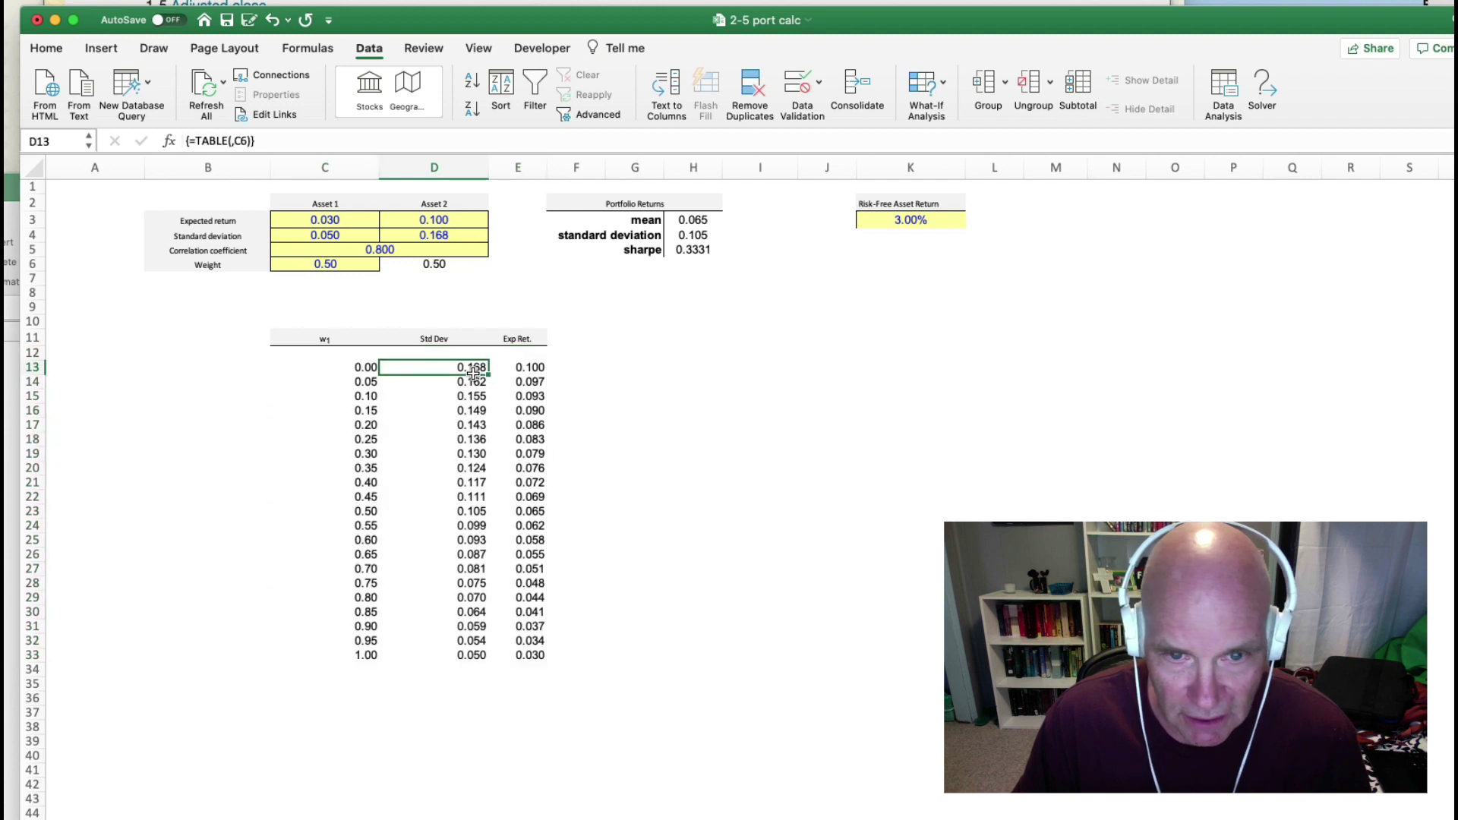
{"action": "left_click", "coordinate": [363, 368]}
{"action": "left_click", "coordinate": [472, 368]}
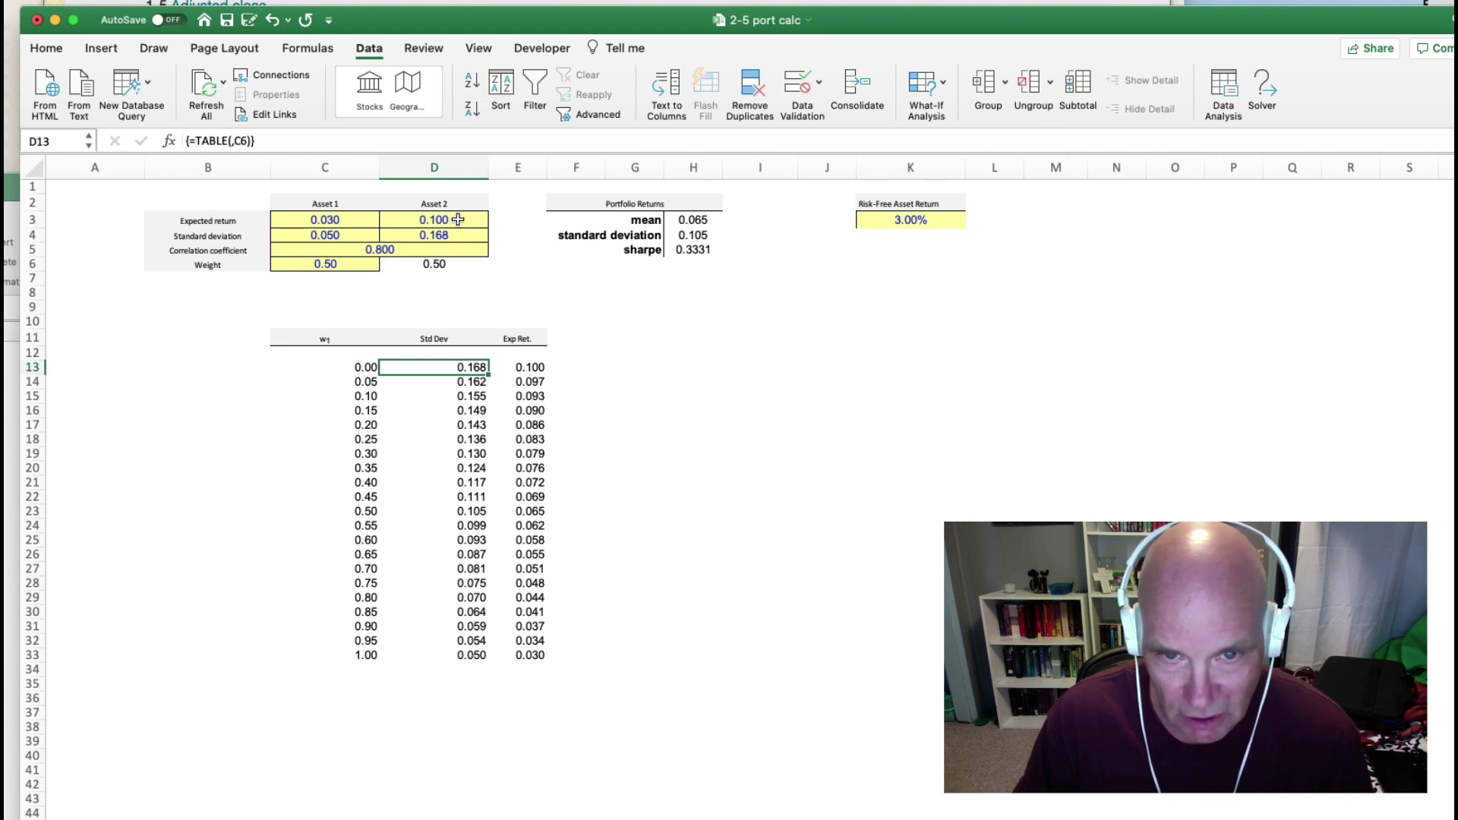
{"action": "left_click", "coordinate": [465, 652]}
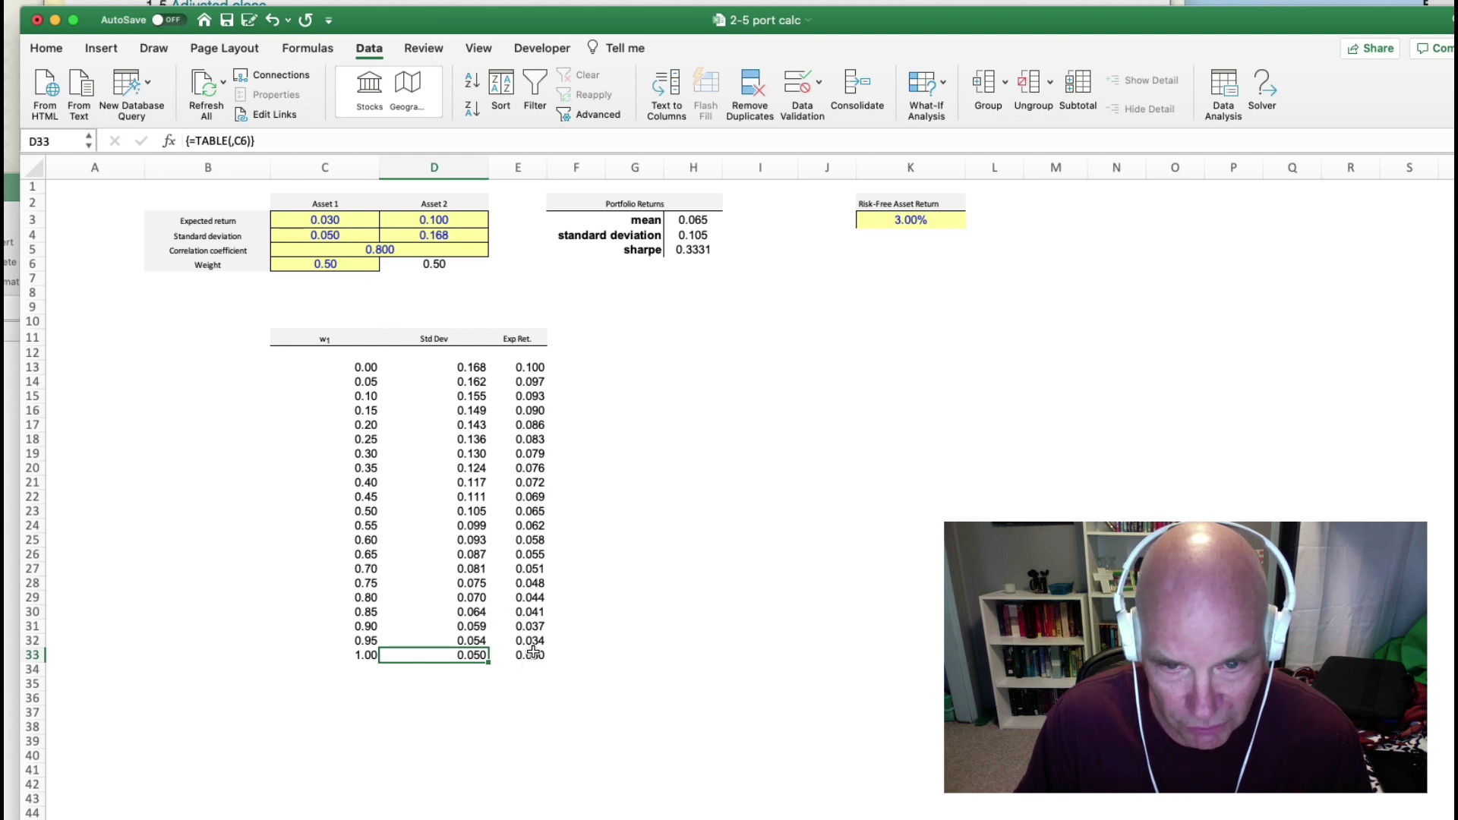
Try a 2-D line chart of the standard deviations and expected returns in D13:E33, and delete it
{"action": "left_click_drag", "start_coordinate": [465, 368], "coordinate": [498, 646]}
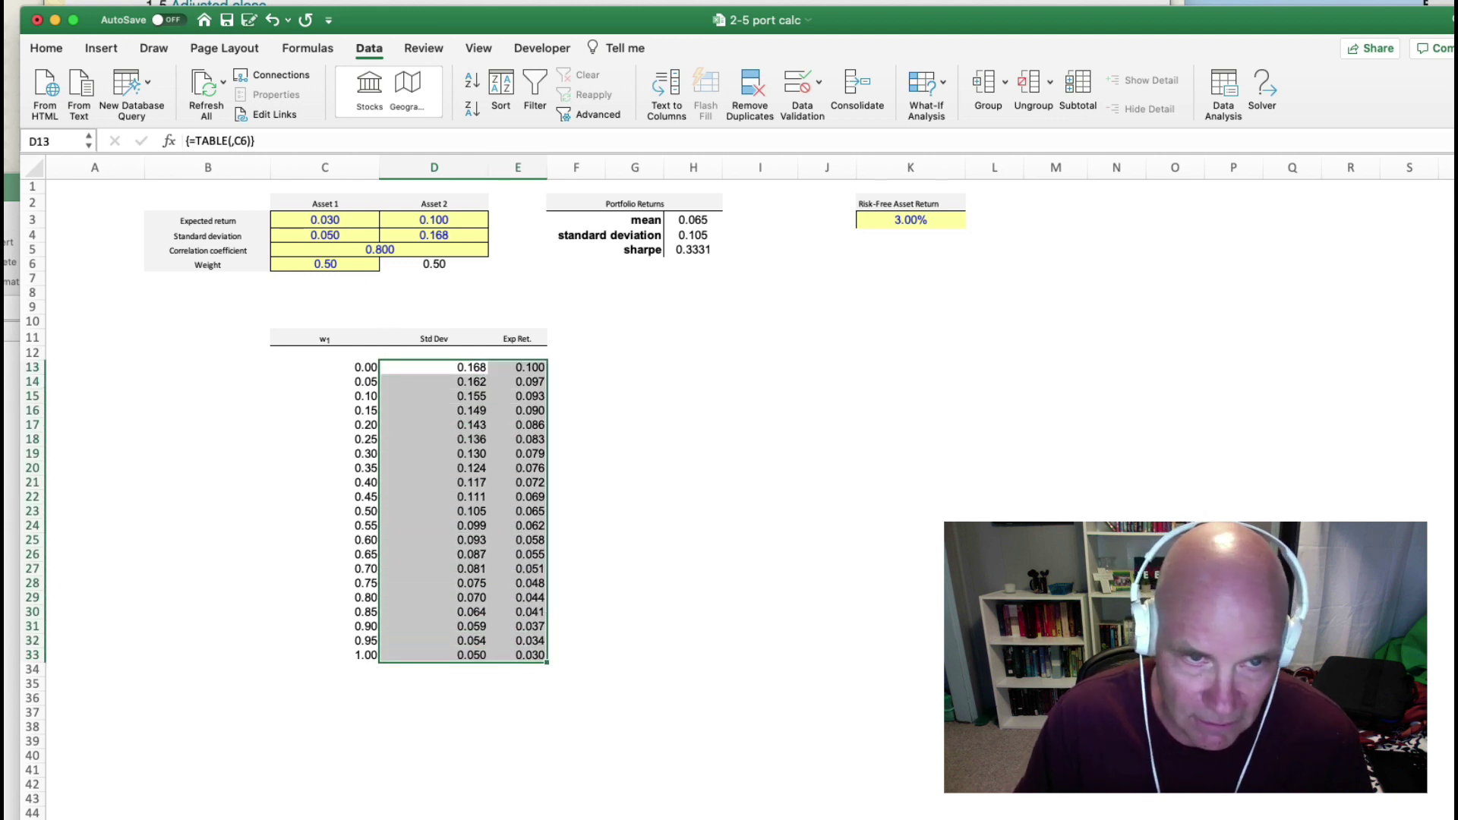
{"action": "left_click", "coordinate": [114, 54]}
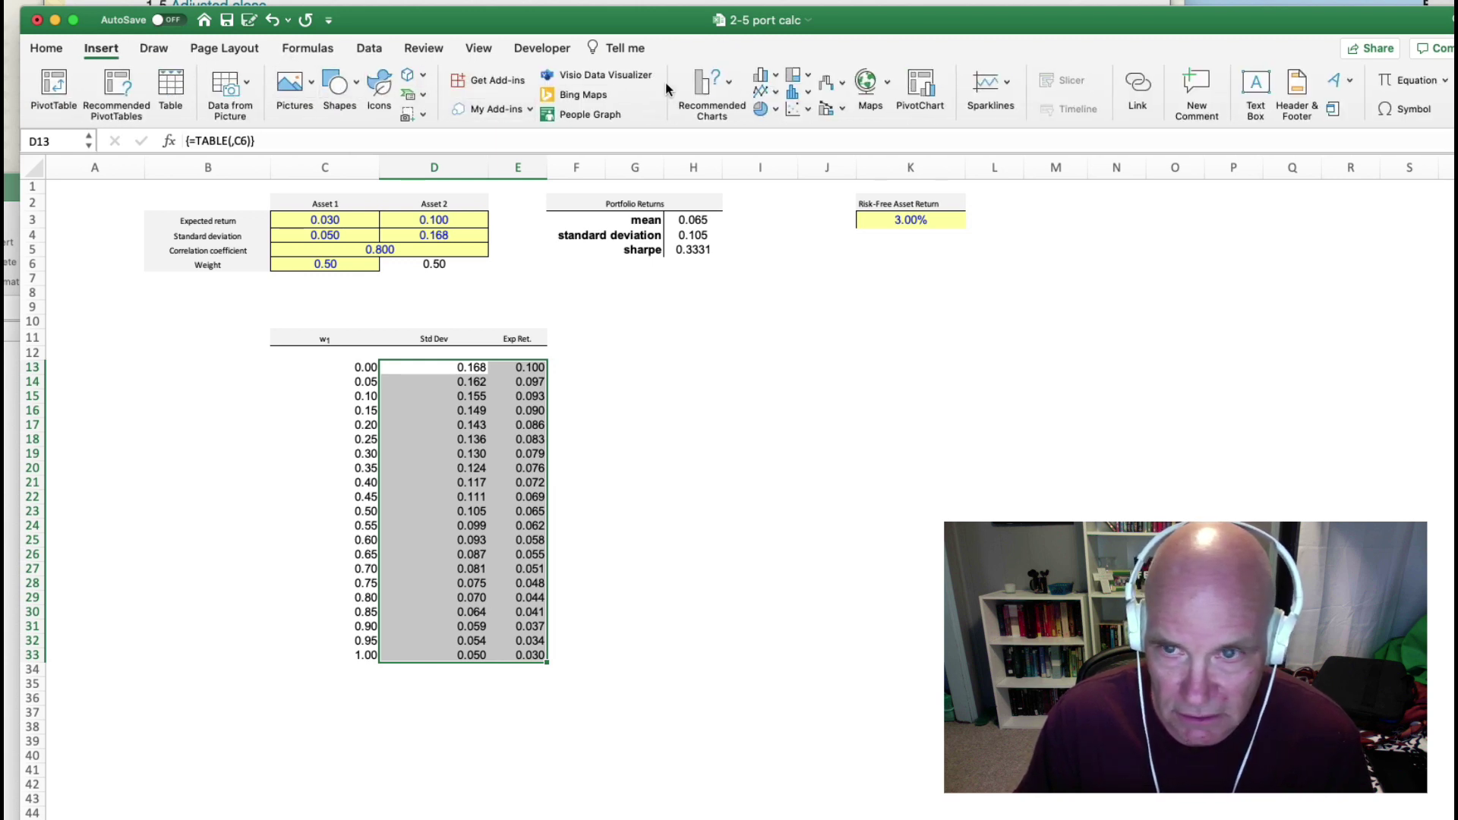
{"action": "left_click", "coordinate": [776, 94]}
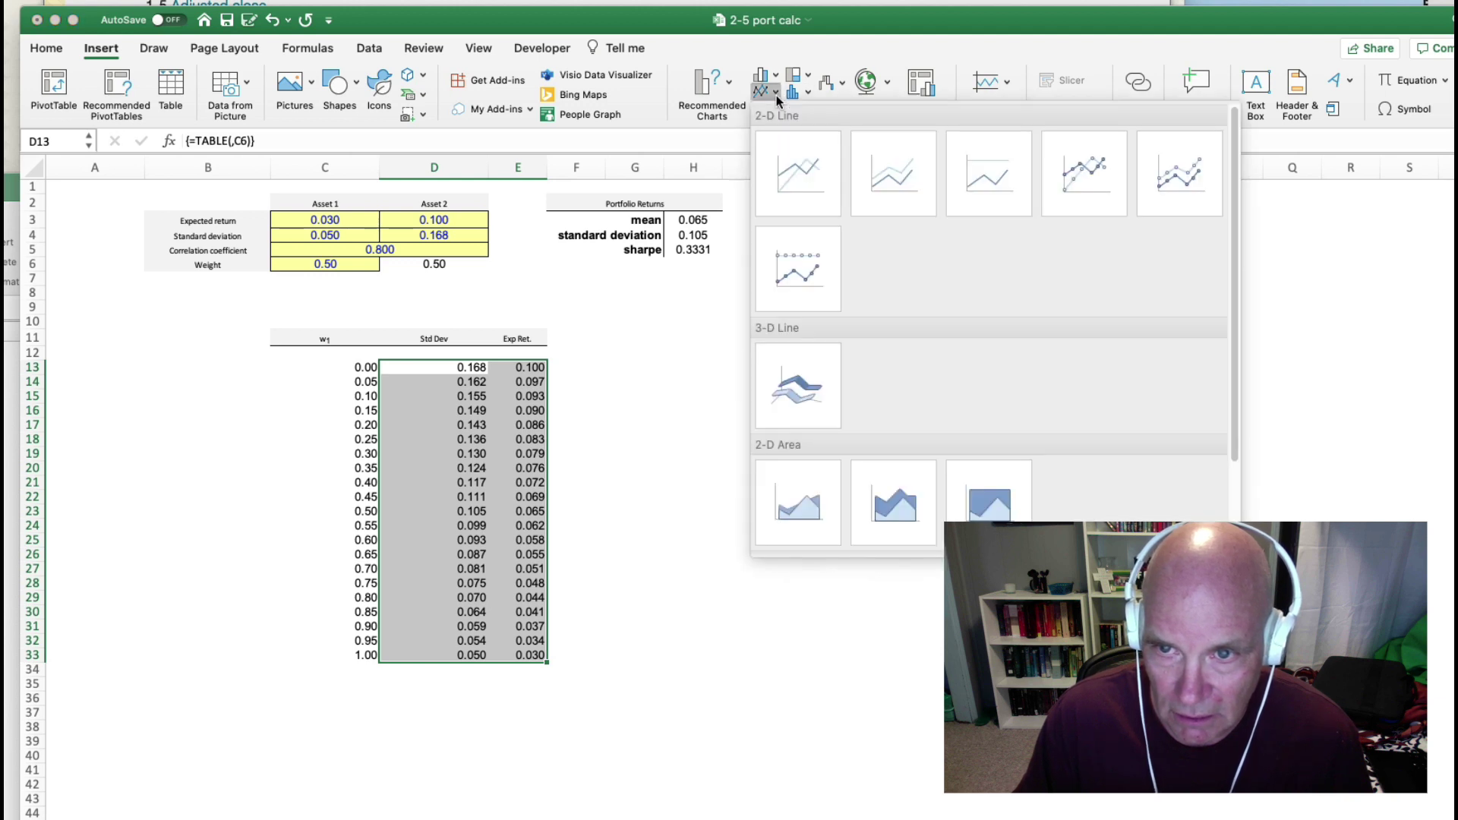
{"action": "left_click", "coordinate": [801, 170]}
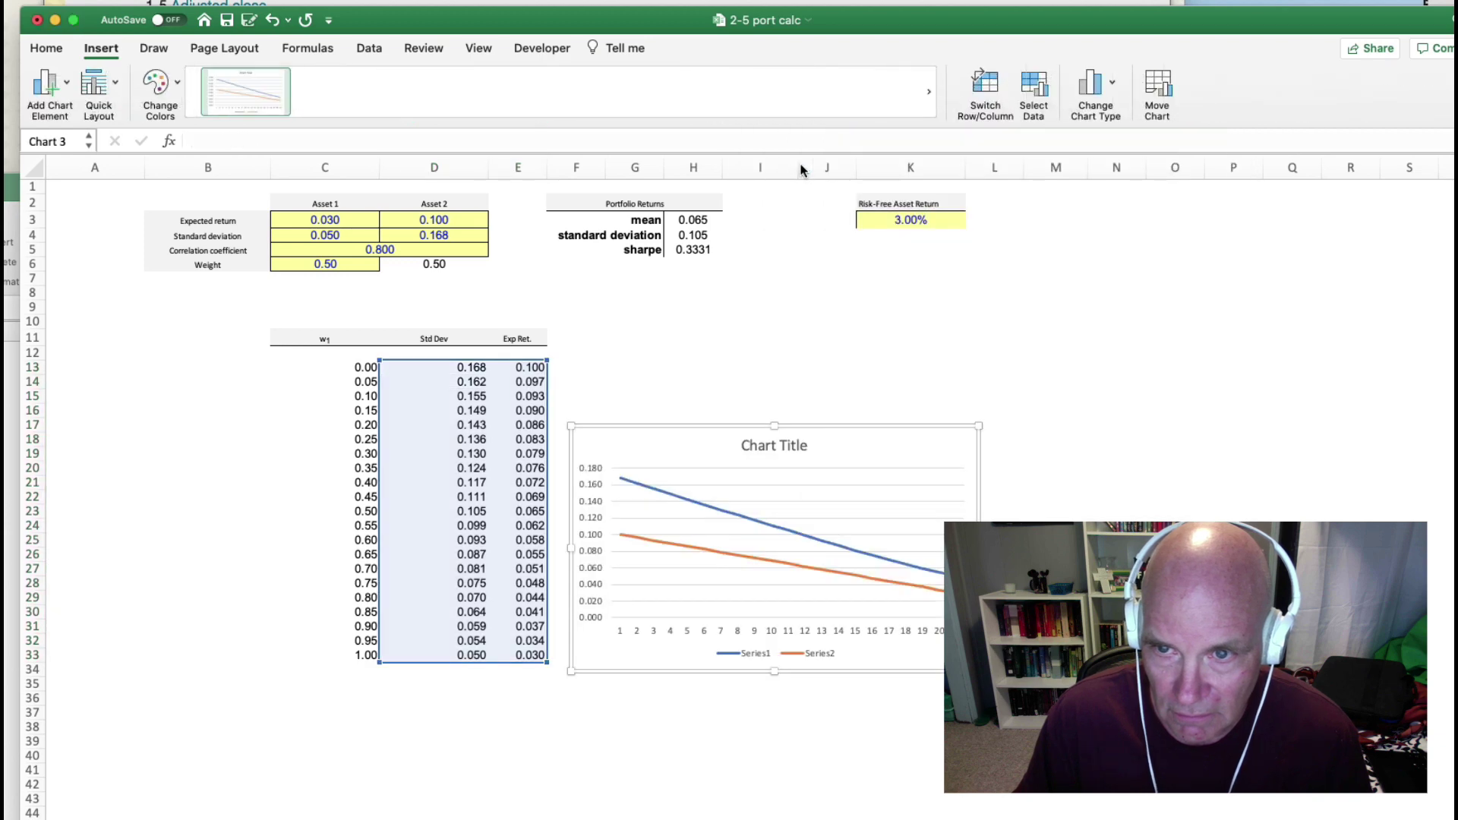
{"action": "left_click", "coordinate": [744, 420]}
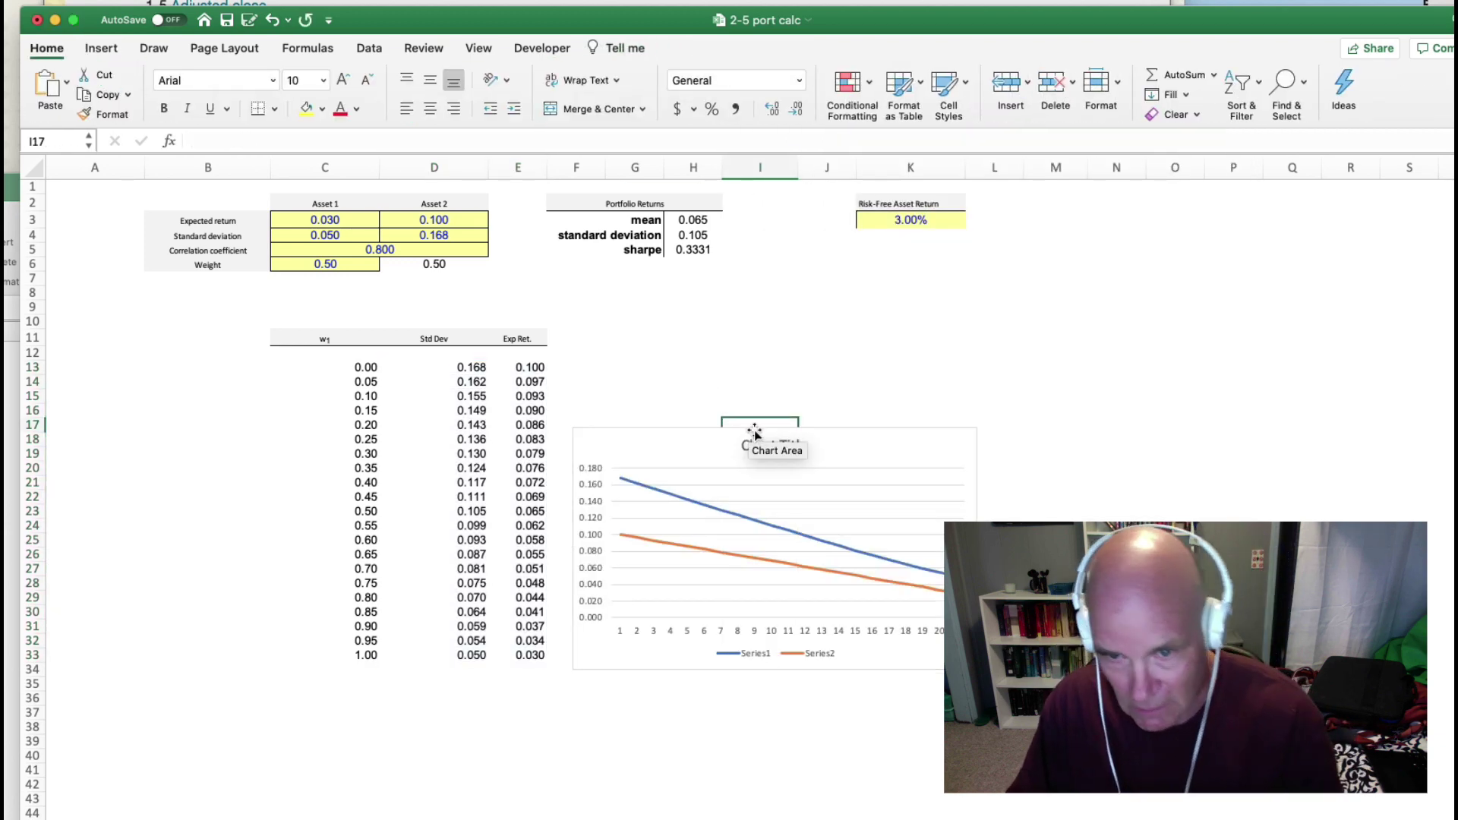
{"action": "left_click", "coordinate": [754, 430]}
{"action": "key", "text": "Delete"}
Insert a markers-only scatter chart plotting expected return against standard deviation from D13:E33
{"action": "left_click", "coordinate": [450, 377]}
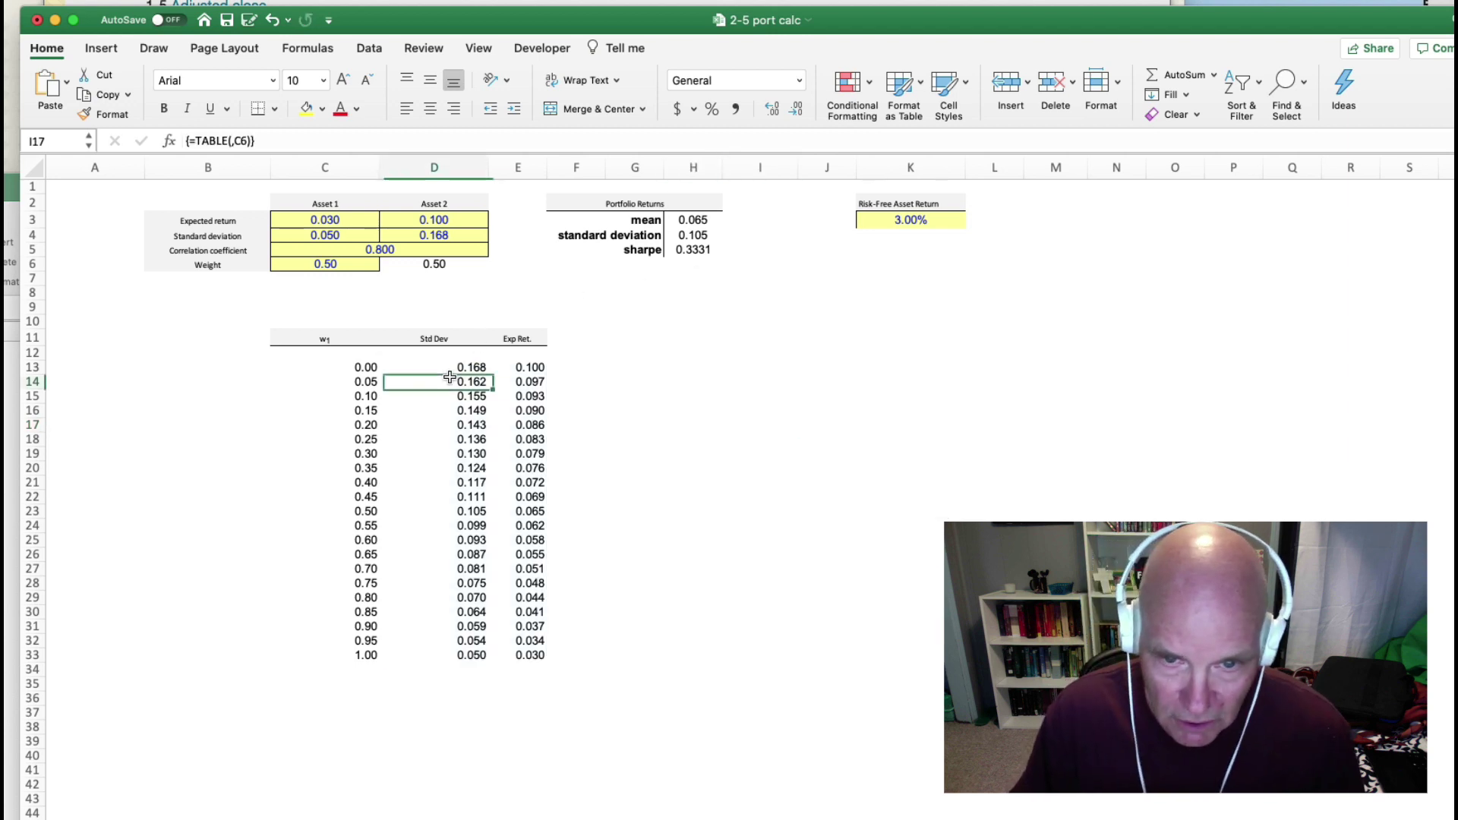
{"action": "left_click", "coordinate": [454, 367]}
{"action": "left_click", "coordinate": [534, 655], "text": "shift"}
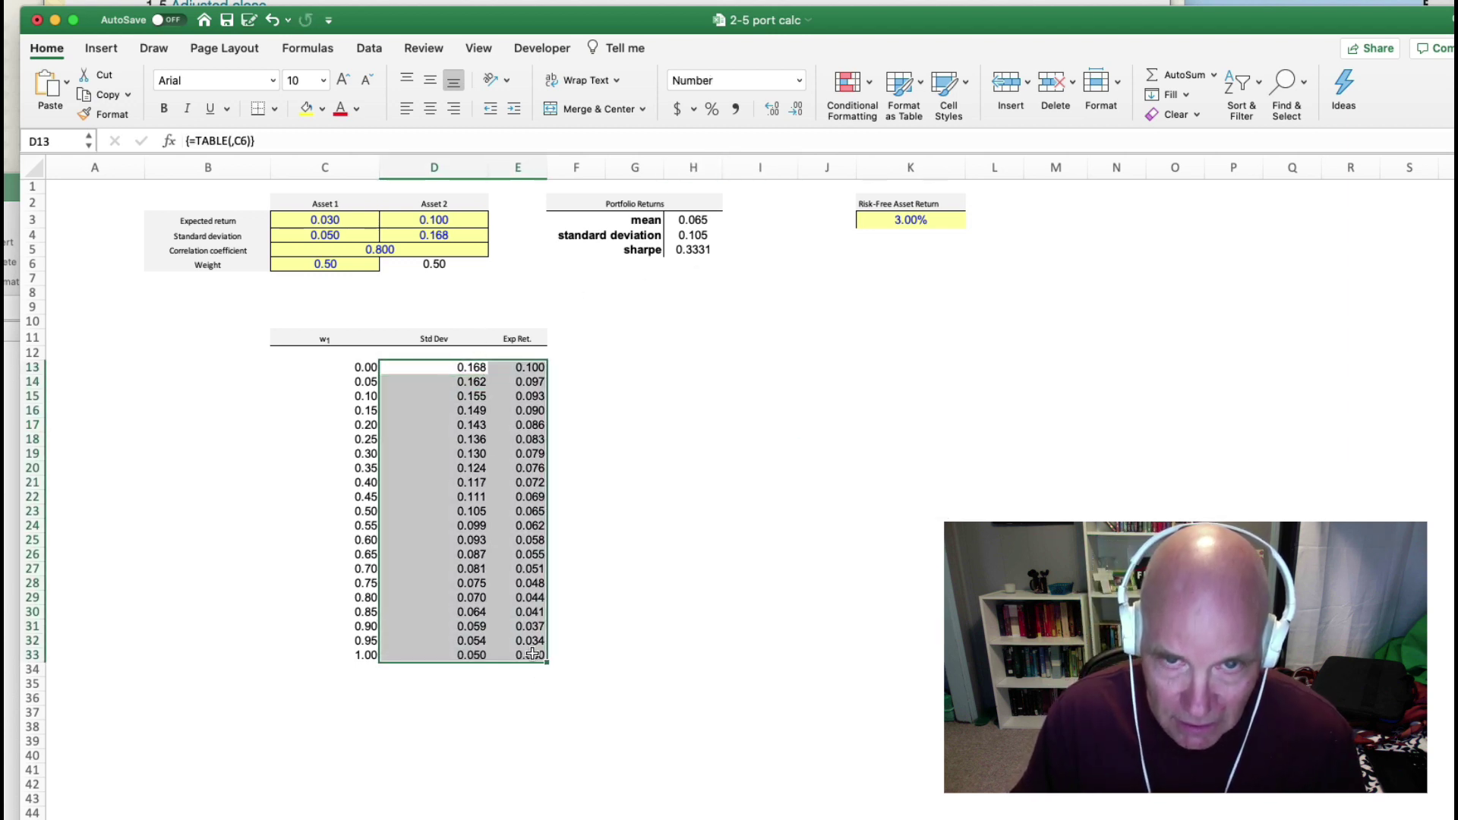
{"action": "left_click", "coordinate": [105, 50]}
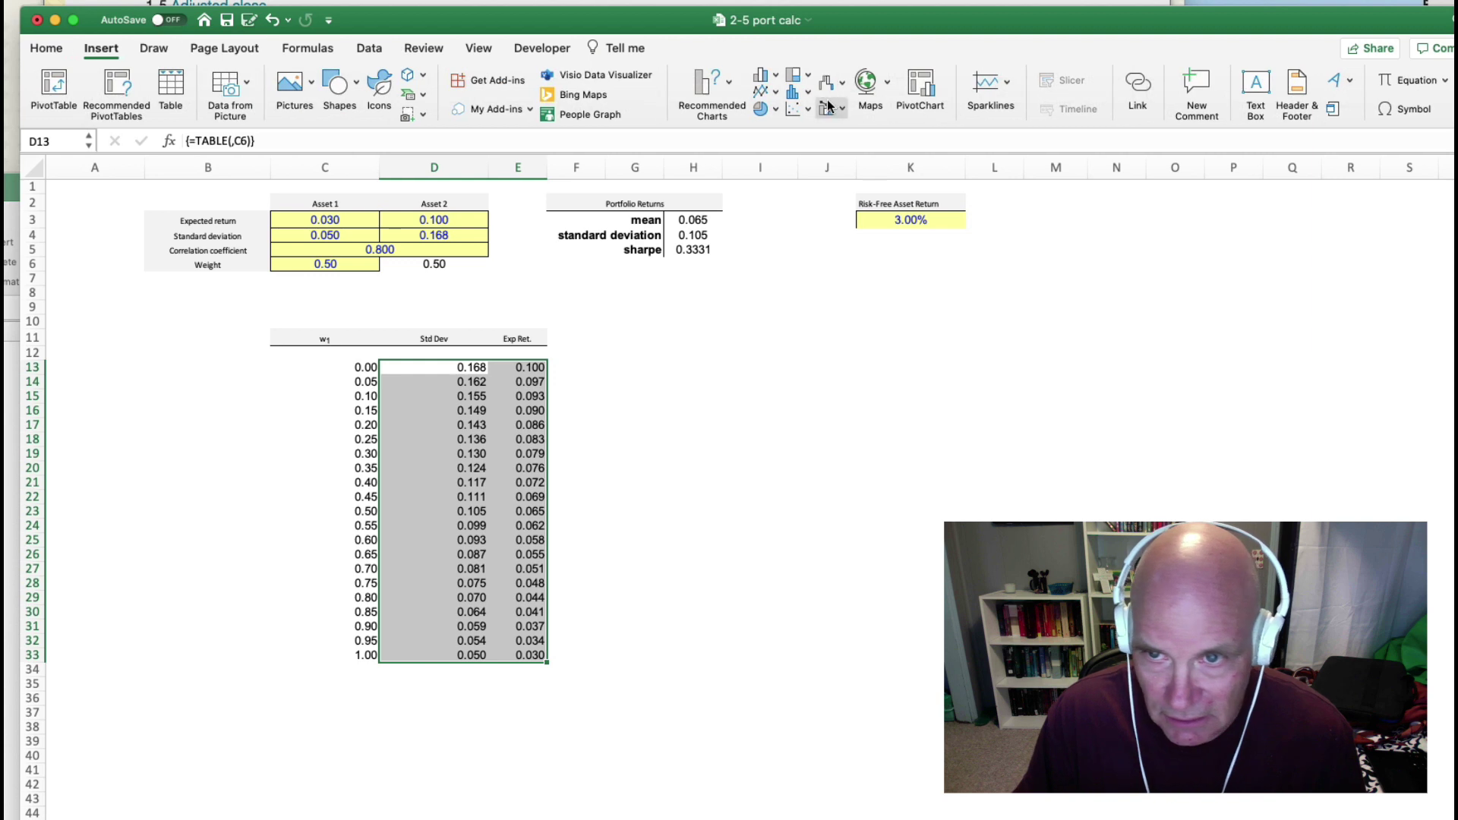
{"action": "left_click", "coordinate": [801, 106]}
{"action": "left_click", "coordinate": [841, 188]}
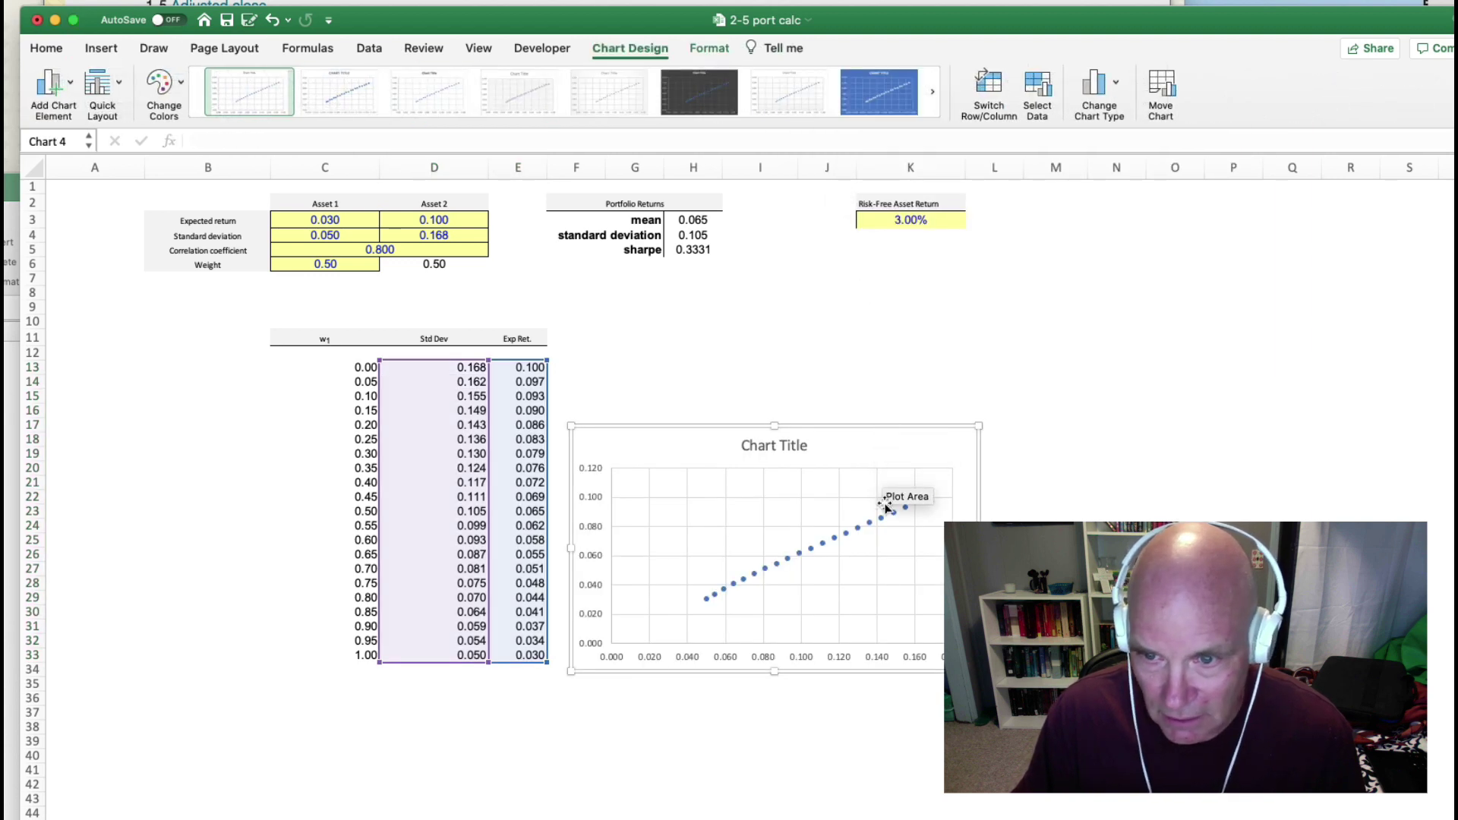
Add a linear trendline to the scatter chart's expected return versus standard deviation series
{"action": "left_click", "coordinate": [852, 536]}
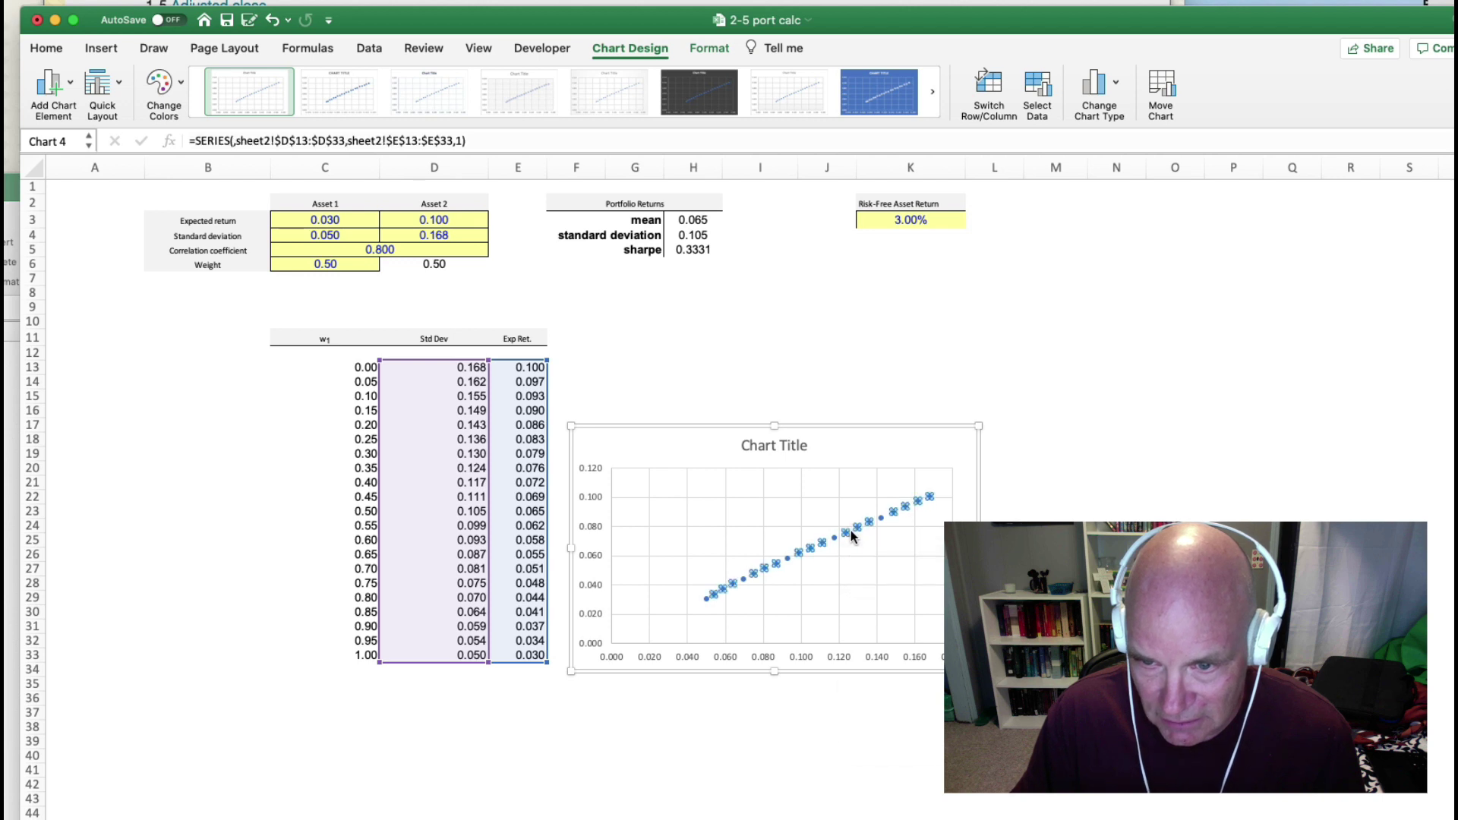
{"action": "right_click", "coordinate": [852, 536]}
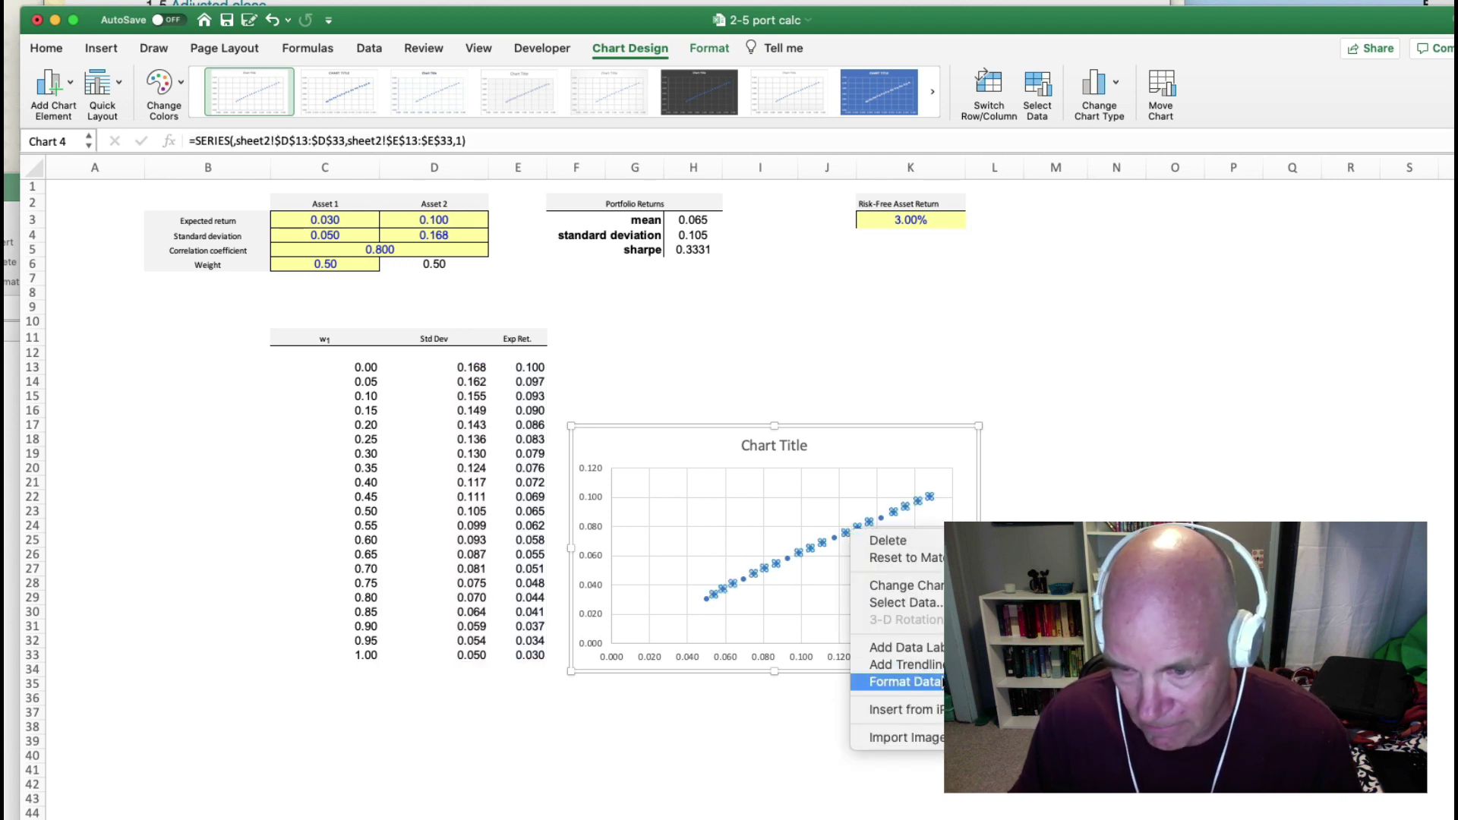
{"action": "left_click", "coordinate": [942, 665]}
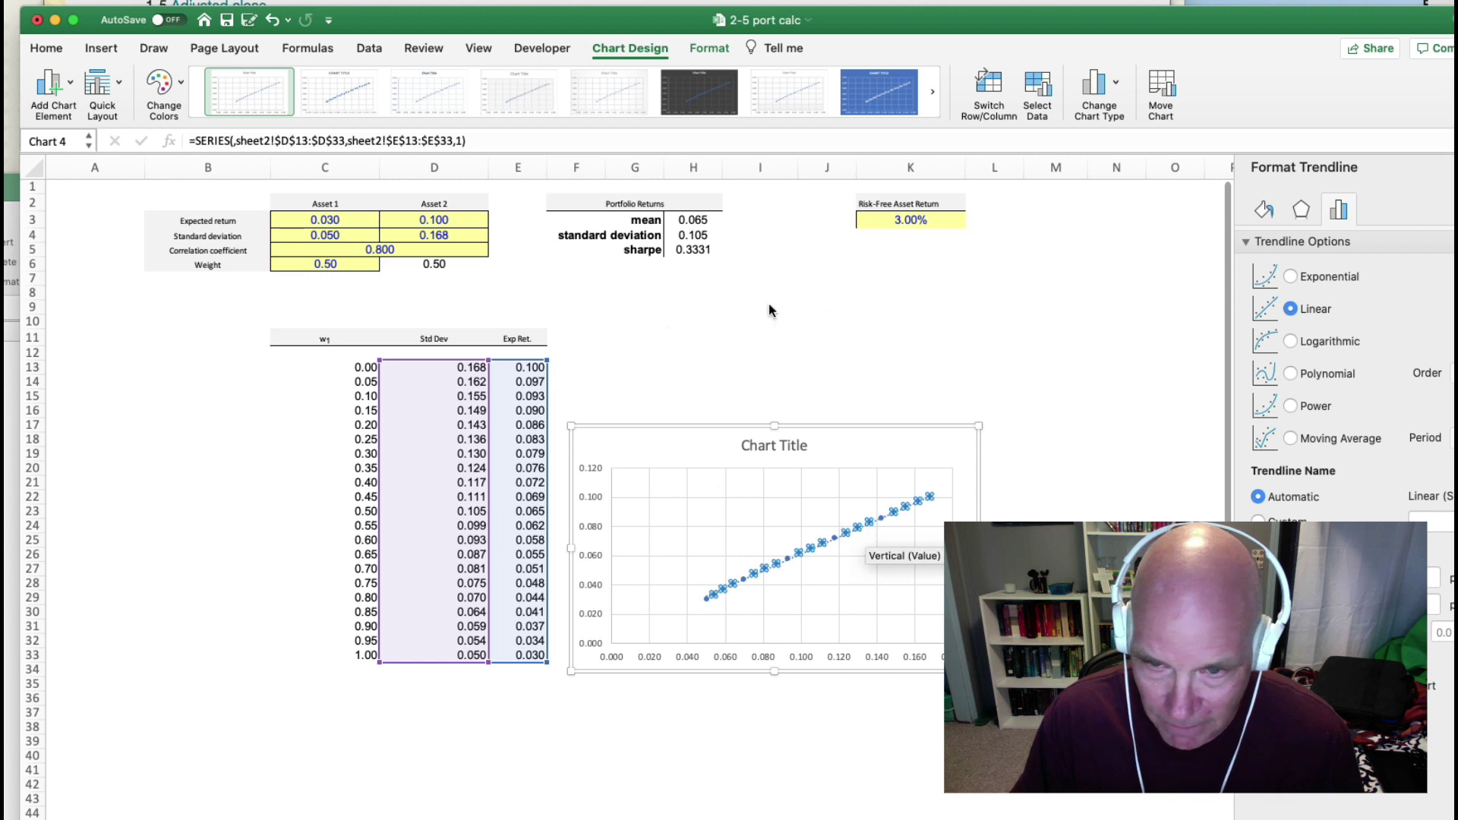
{"action": "left_click", "coordinate": [915, 311]}
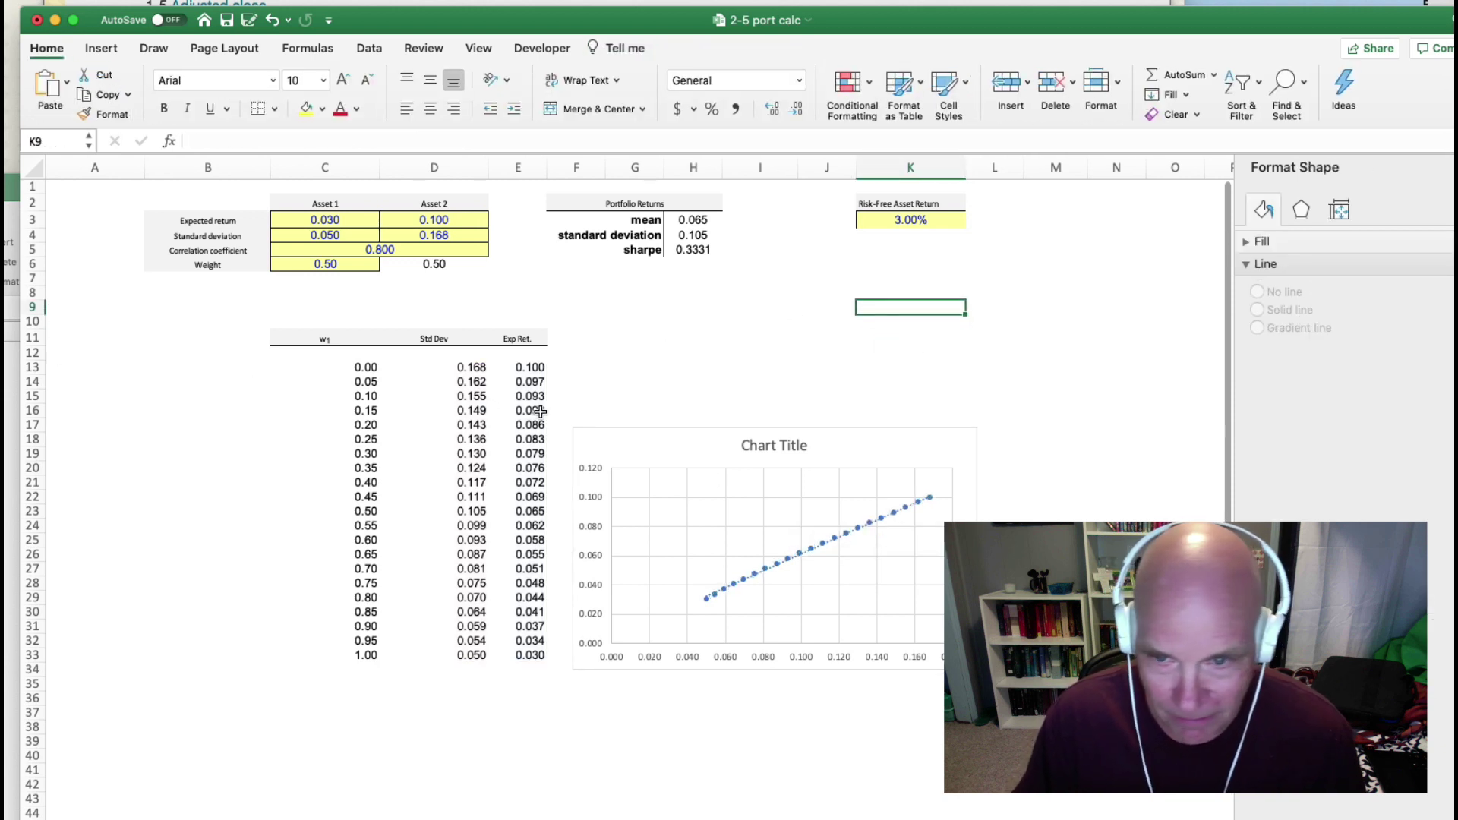
Switch to the hw2_student workbook and set the Asset 1 weight in C6 to 1 on the Two-Asset Portfolio (2) sheet
{"action": "left_click_drag", "start_coordinate": [3, 191], "coordinate": [735, 97]}
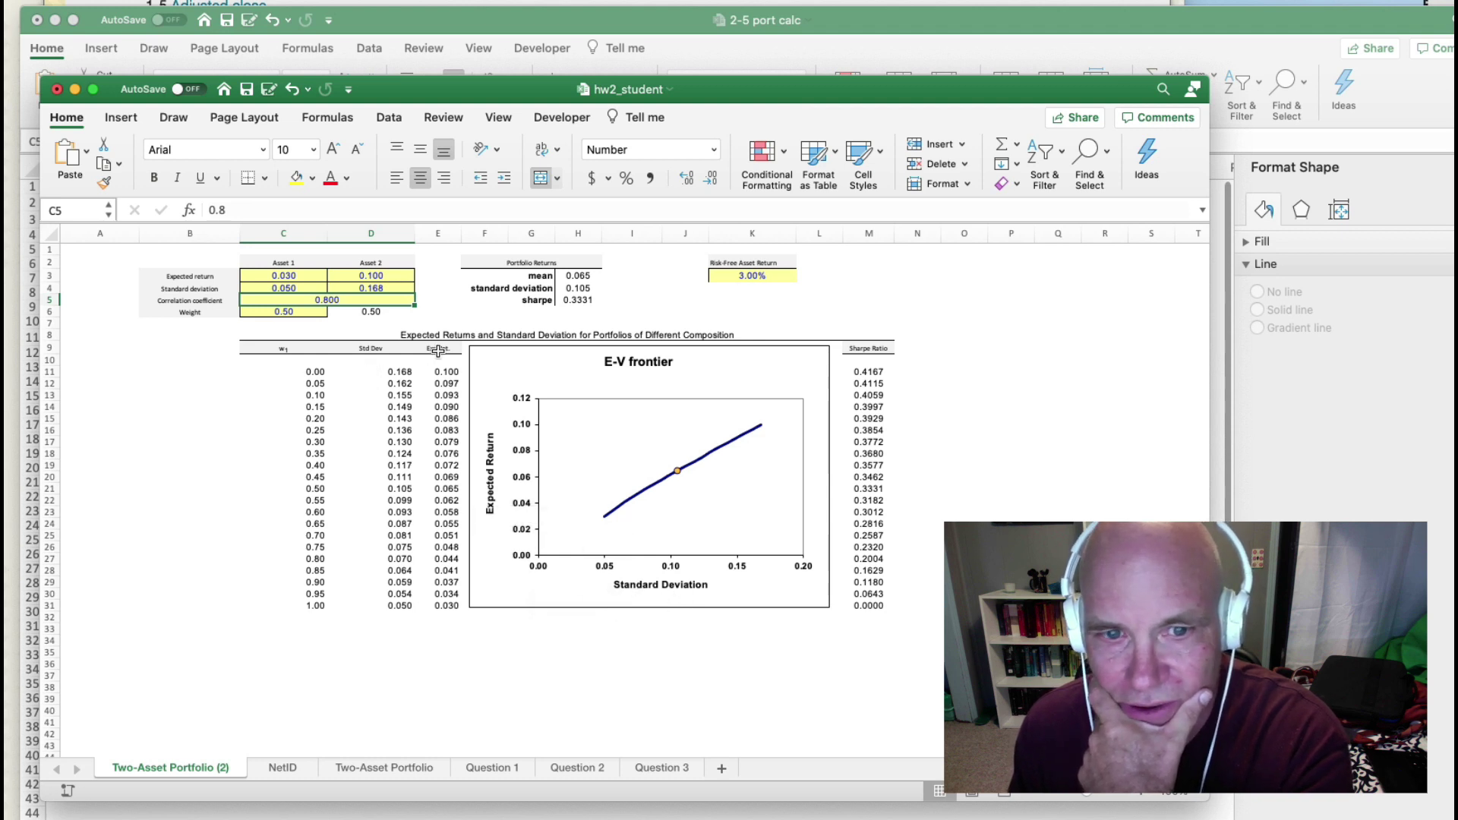
{"action": "left_click", "coordinate": [321, 309]}
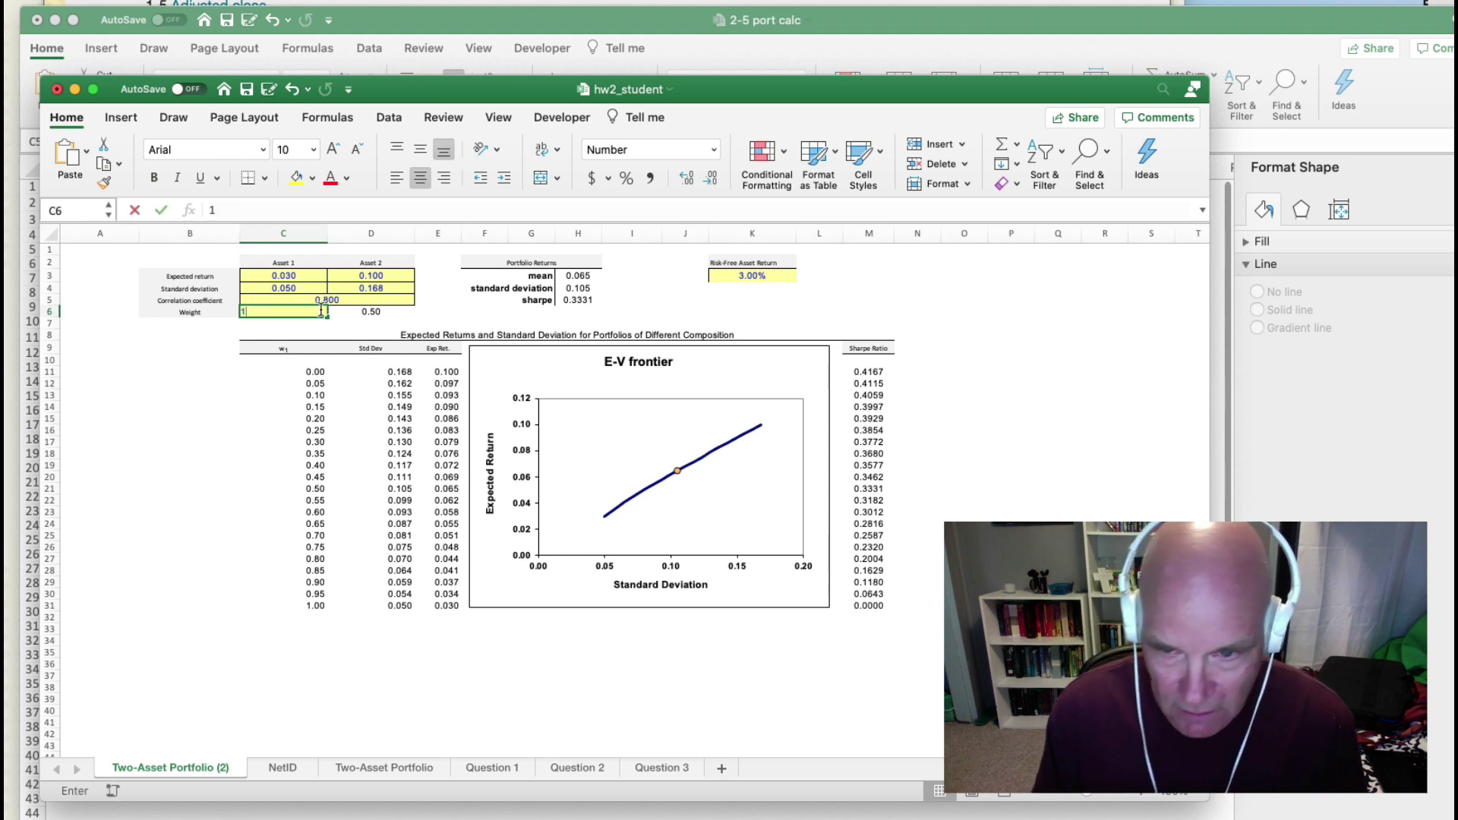
{"action": "type", "text": "1"}
{"action": "key", "text": "Return"}
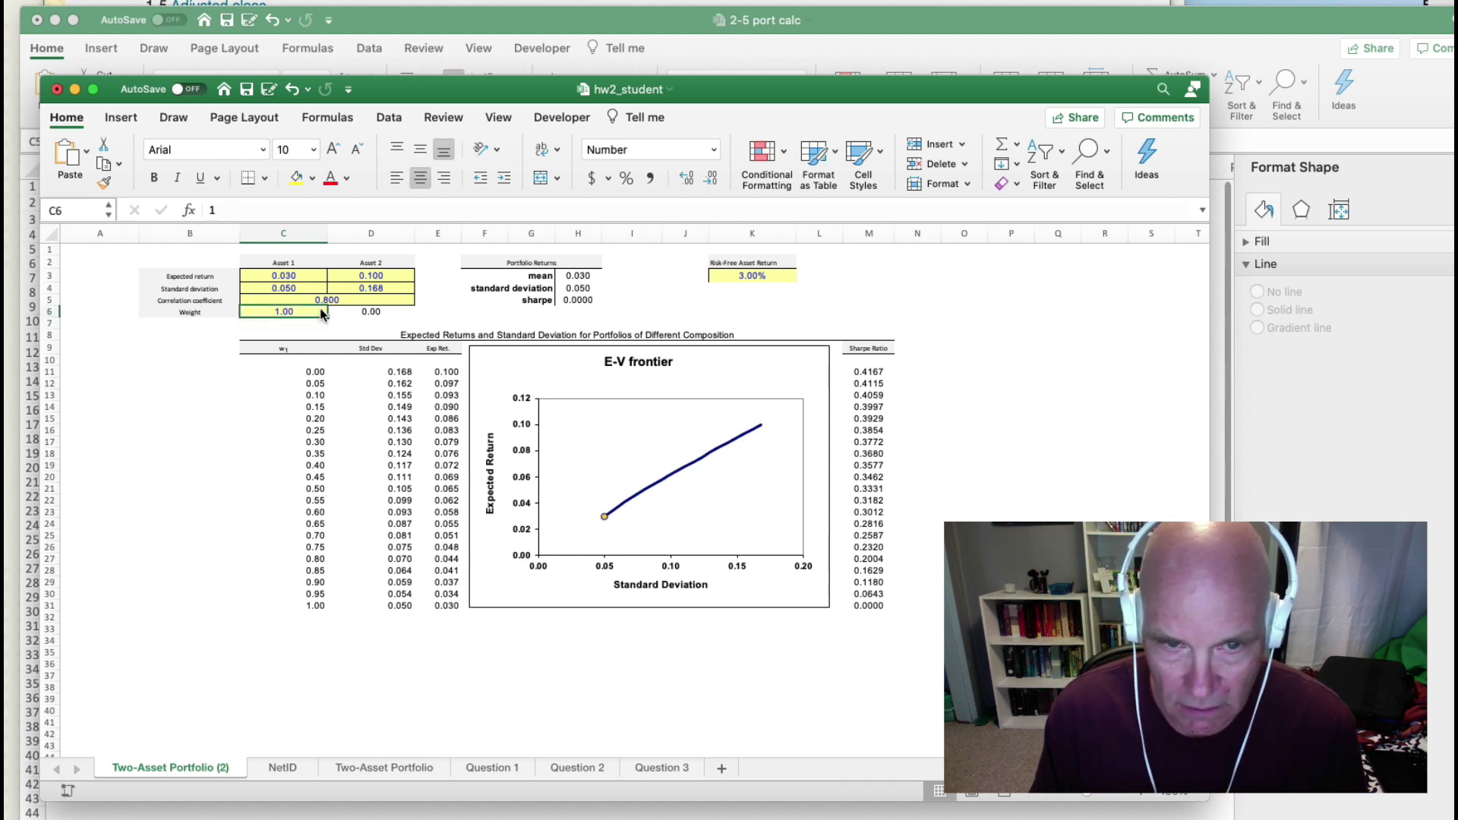
{"action": "key", "text": "Up"}
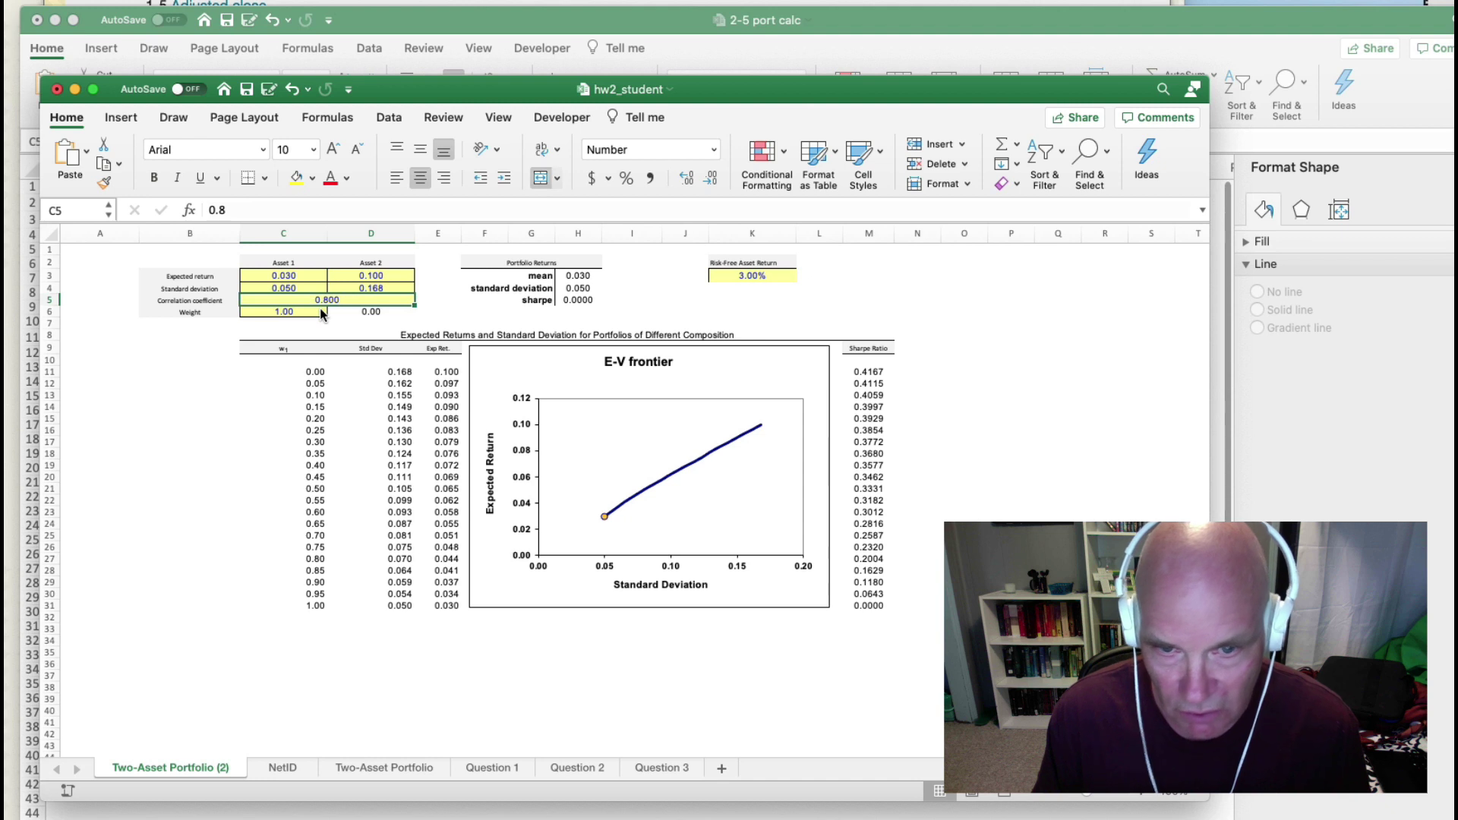